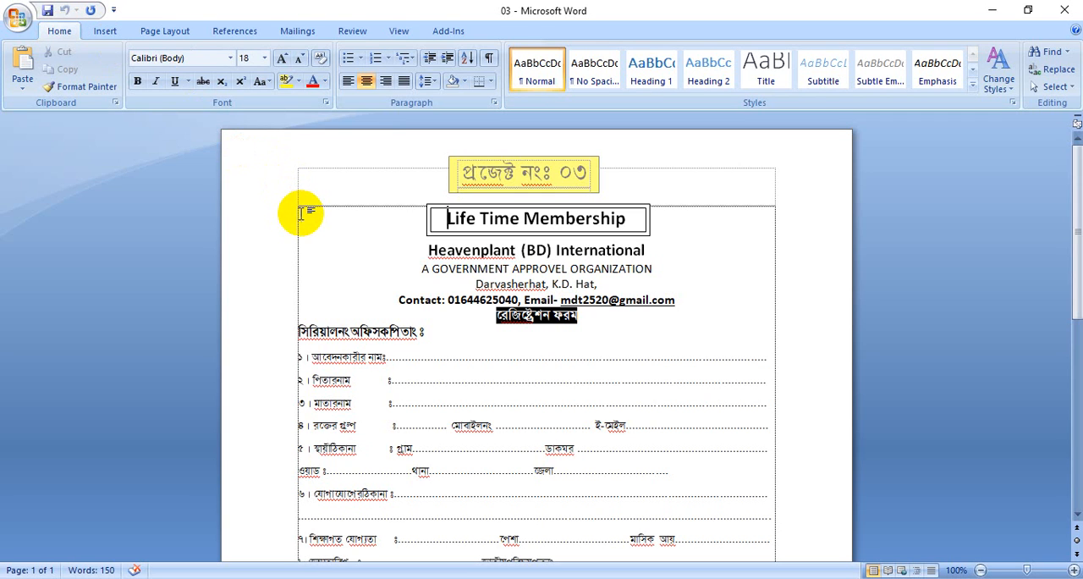
Look over the Life Time Membership registration form from its boxed title down to the member copy section
left_click(341, 249)
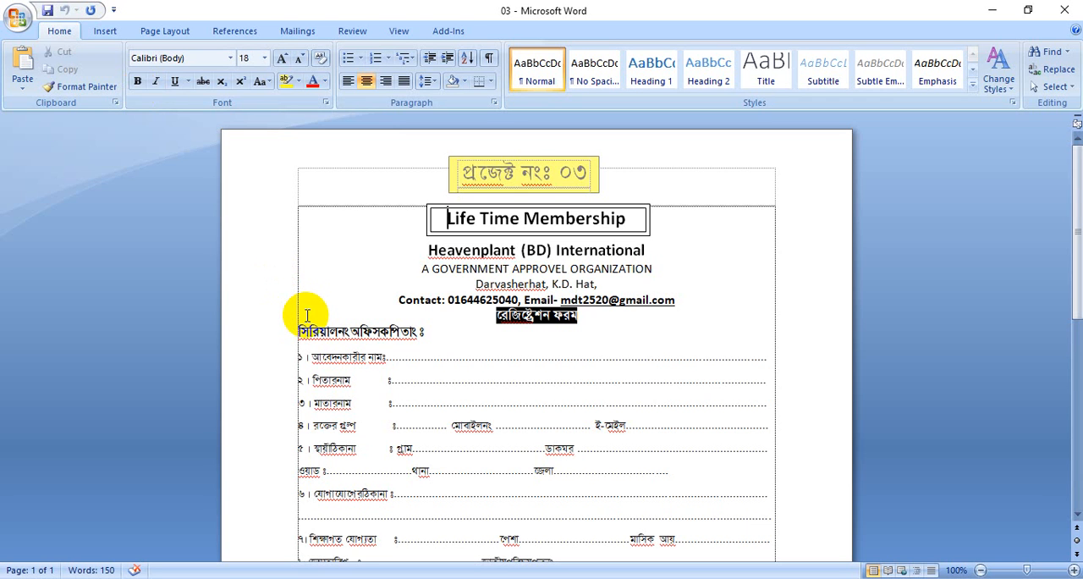
scroll(397, 350, "down", 10)
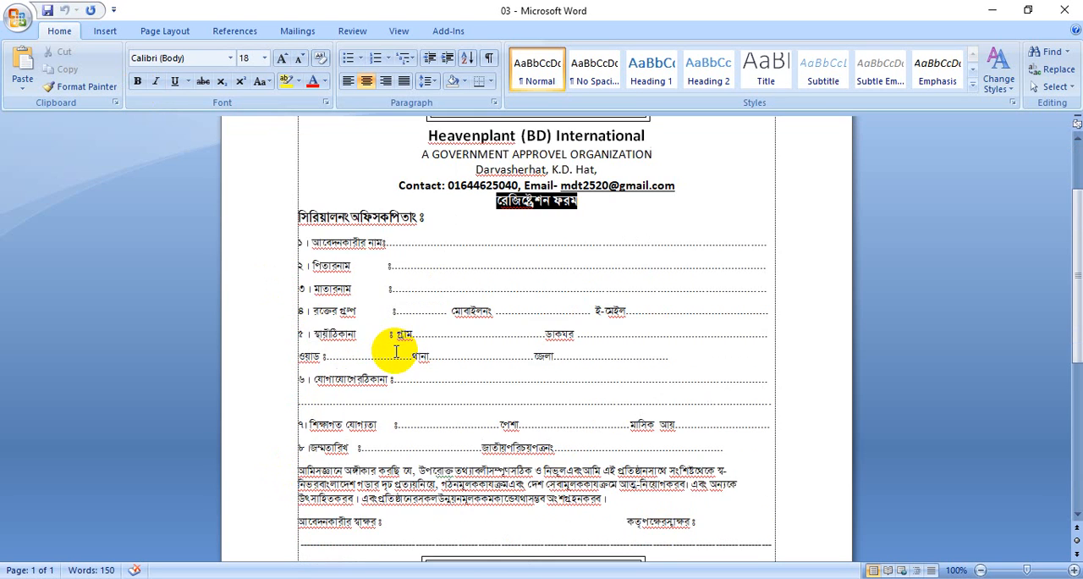
scroll(397, 352, "up", 7)
scroll(396, 353, "up", 3)
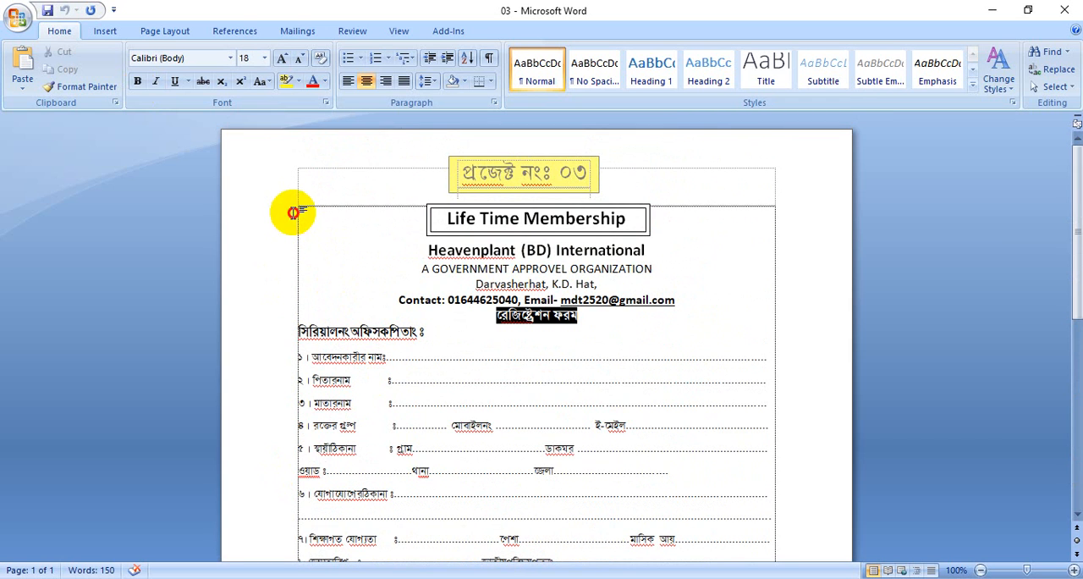
left_click_drag(293, 211, 310, 254)
left_click(307, 236)
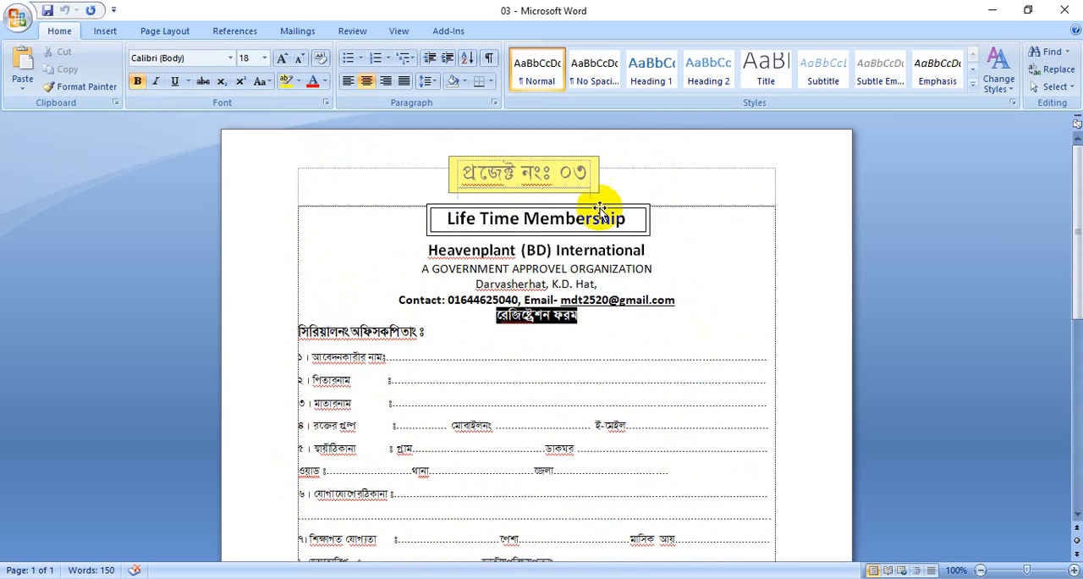
scroll(694, 330, "down", 5)
scroll(691, 333, "up", 1)
scroll(692, 334, "up", 4)
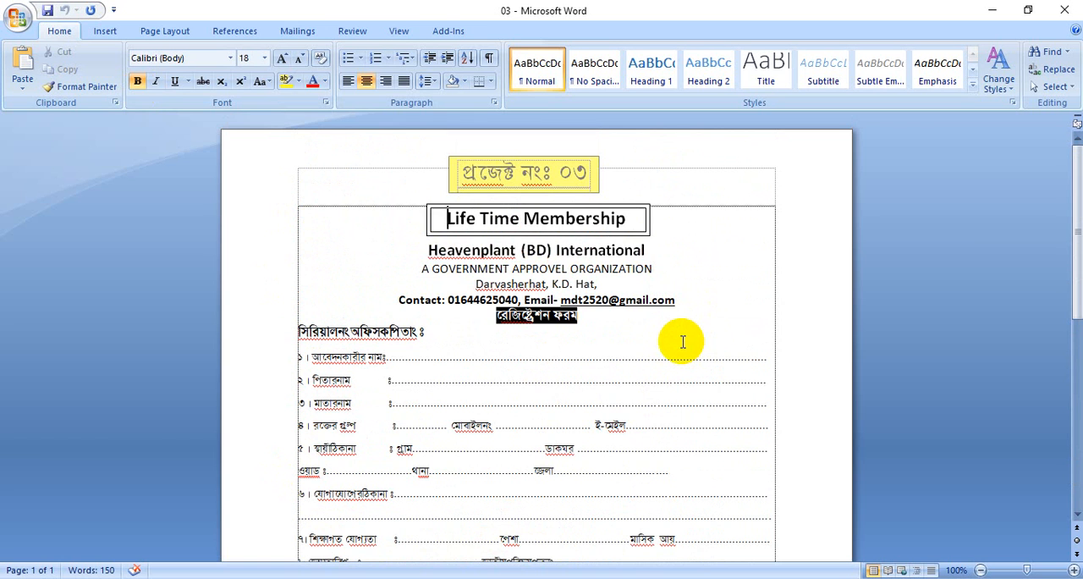
scroll(695, 347, "down", 7)
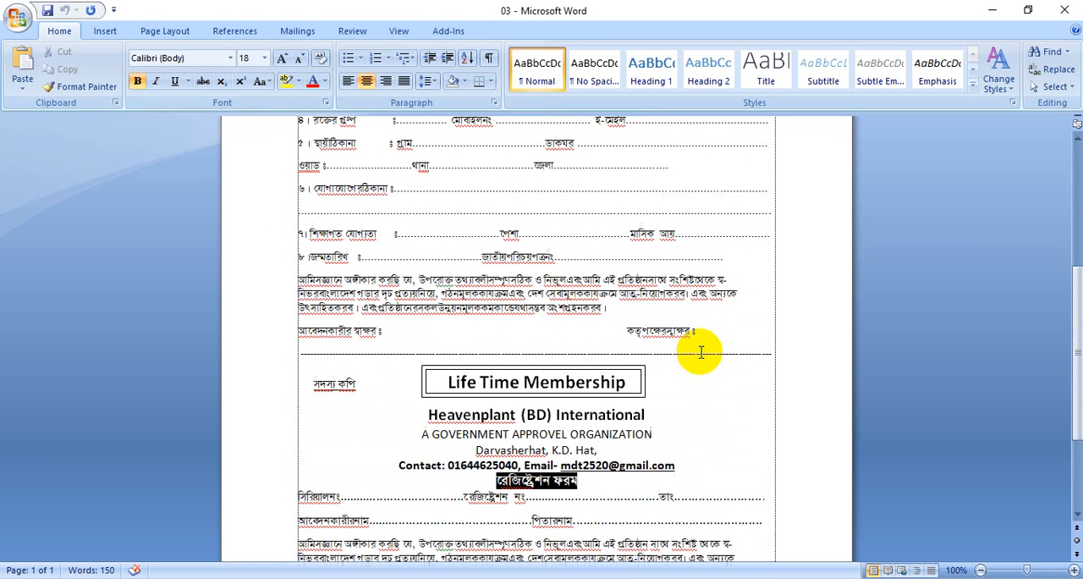
scroll(702, 341, "up", 4)
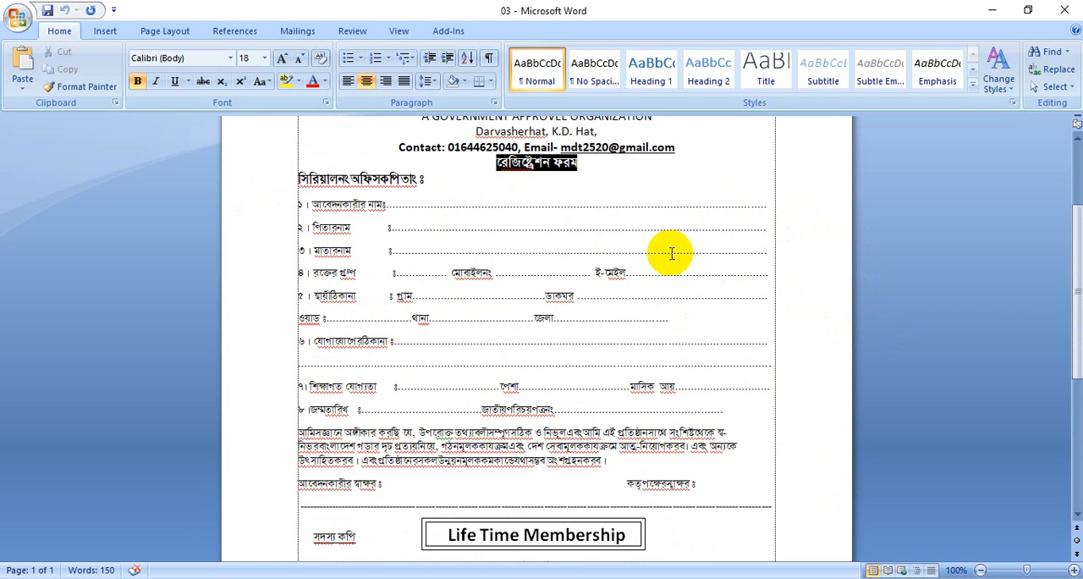
left_click(17, 24)
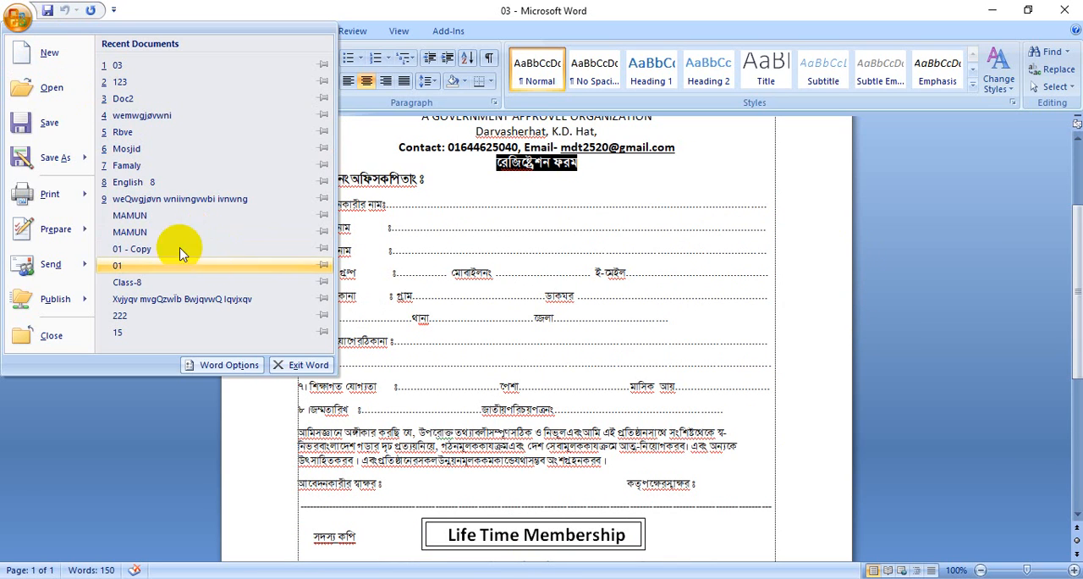
mouse_move(61, 308)
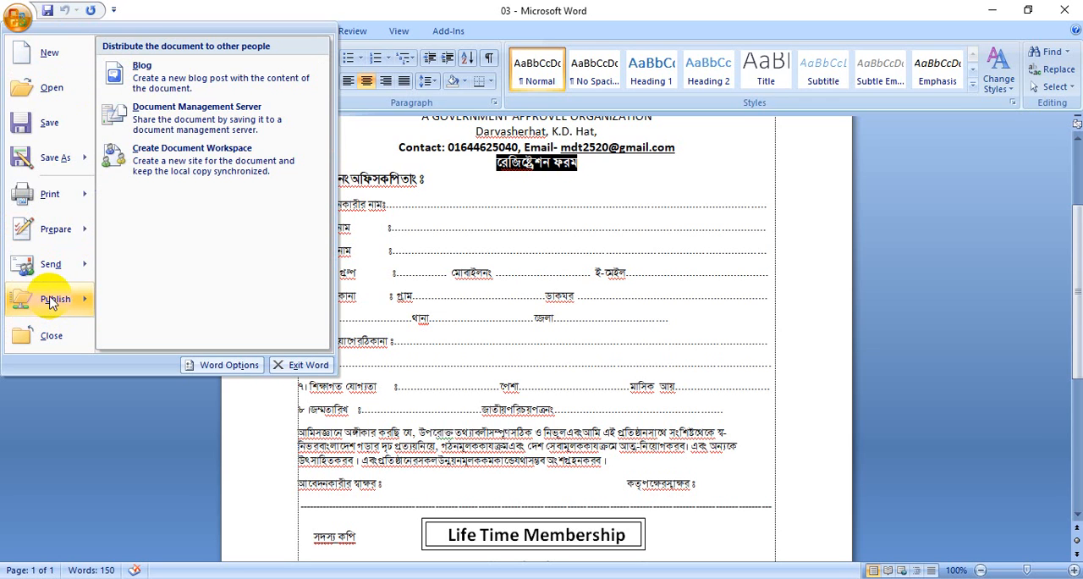
mouse_move(52, 239)
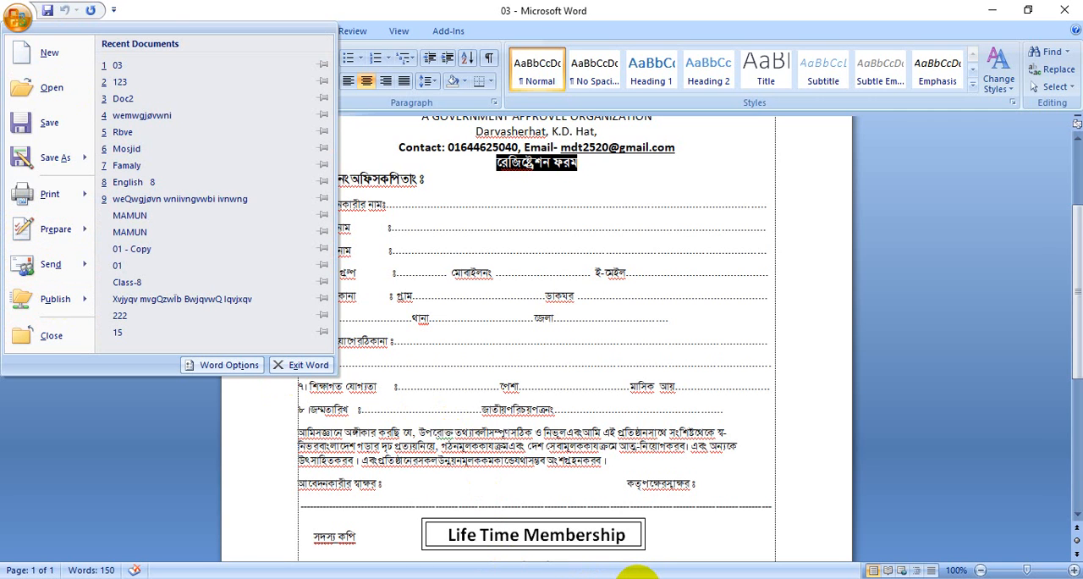
left_click(635, 578)
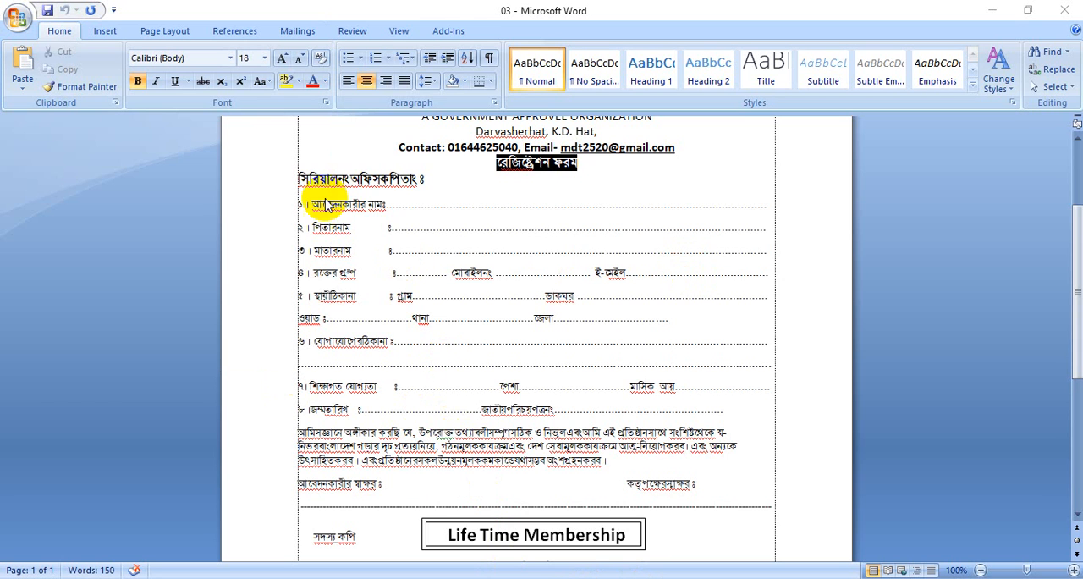
scroll(542, 339, "down", 10)
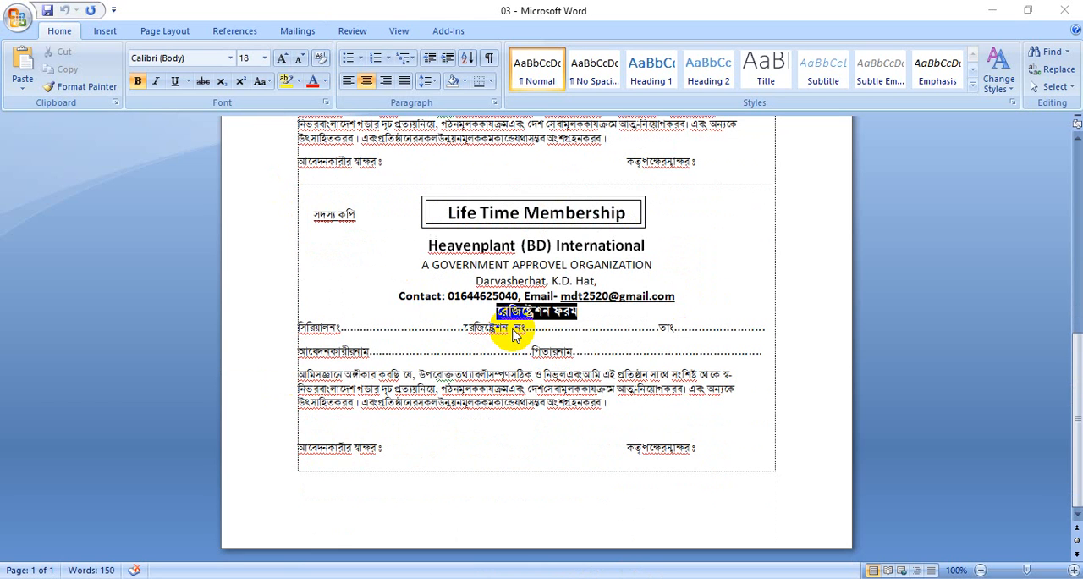
scroll(672, 368, "up", 6)
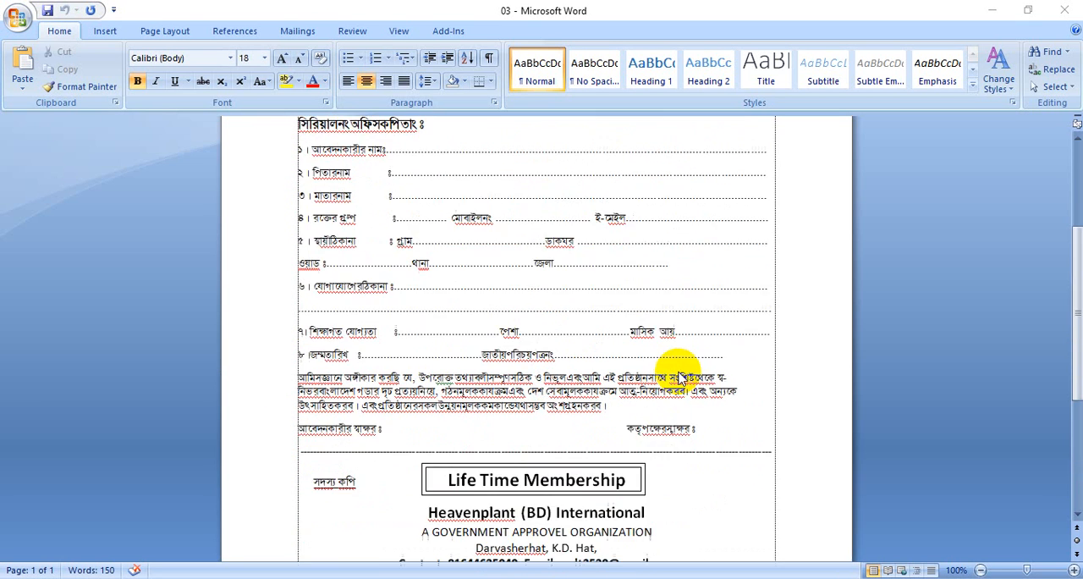
Open the advanced Word options and review the settings, from document content, display and print through to general and compatibility
left_click(20, 18)
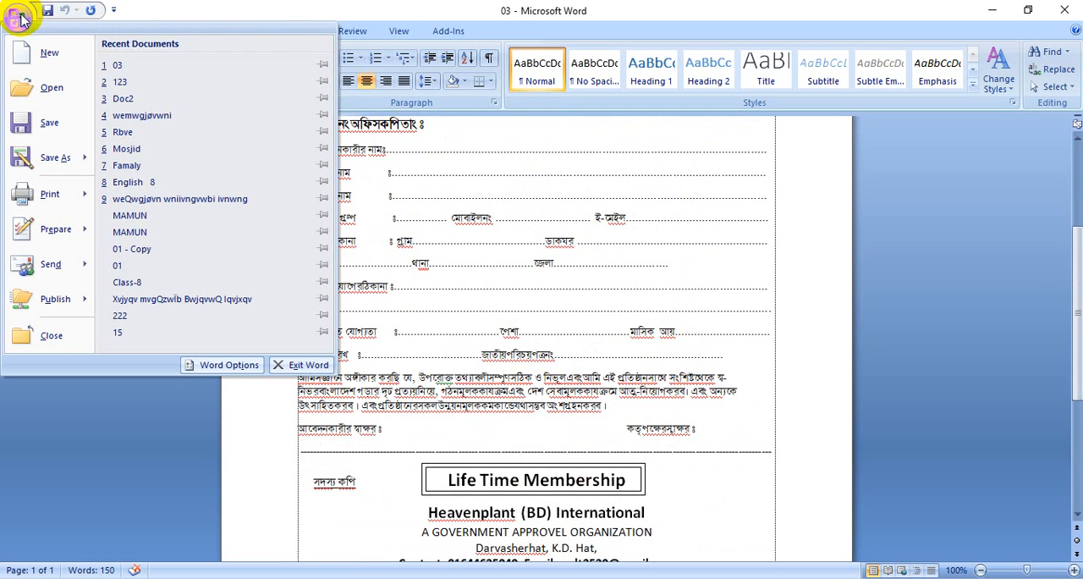
left_click(230, 365)
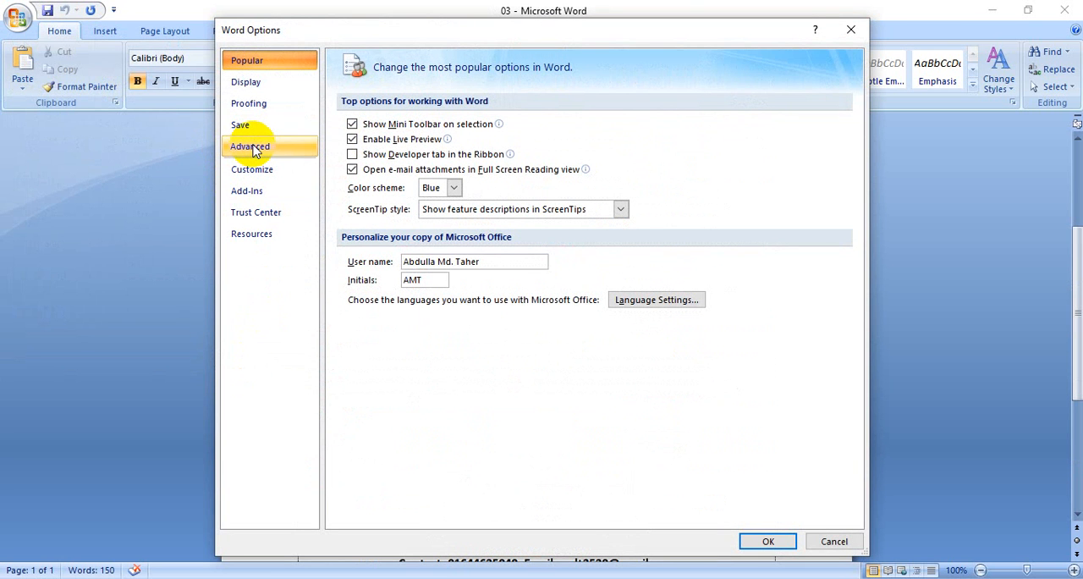
left_click(254, 148)
scroll(501, 297, "down", 8)
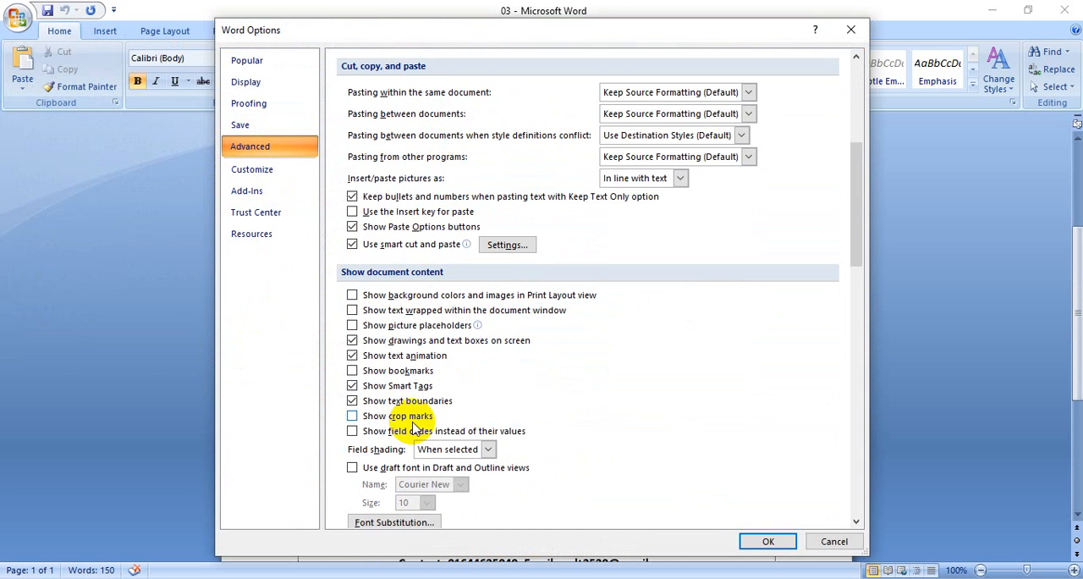
scroll(415, 432, "down", 5)
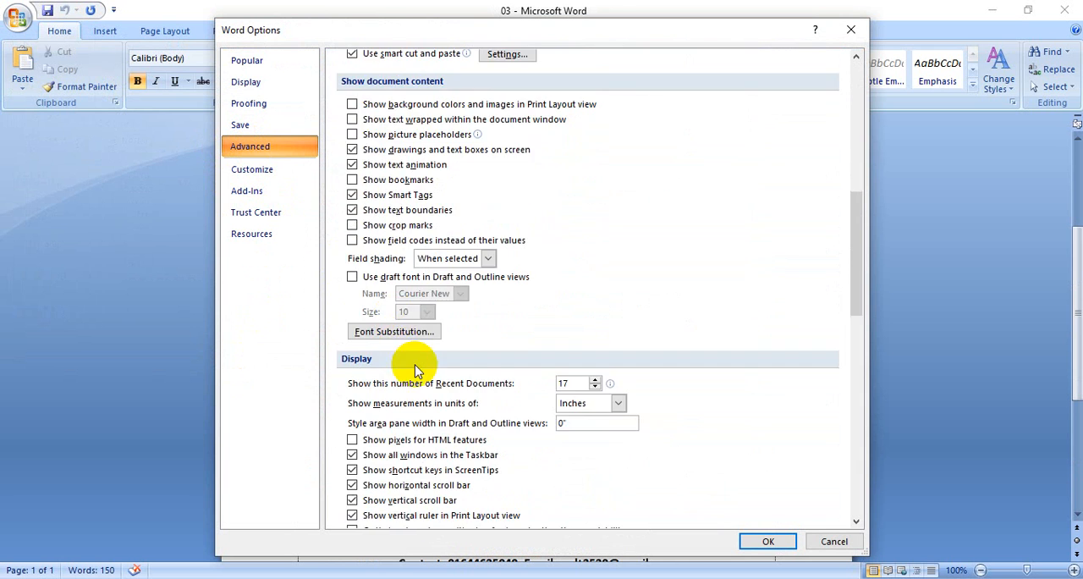
scroll(415, 355, "down", 6)
scroll(416, 364, "down", 2)
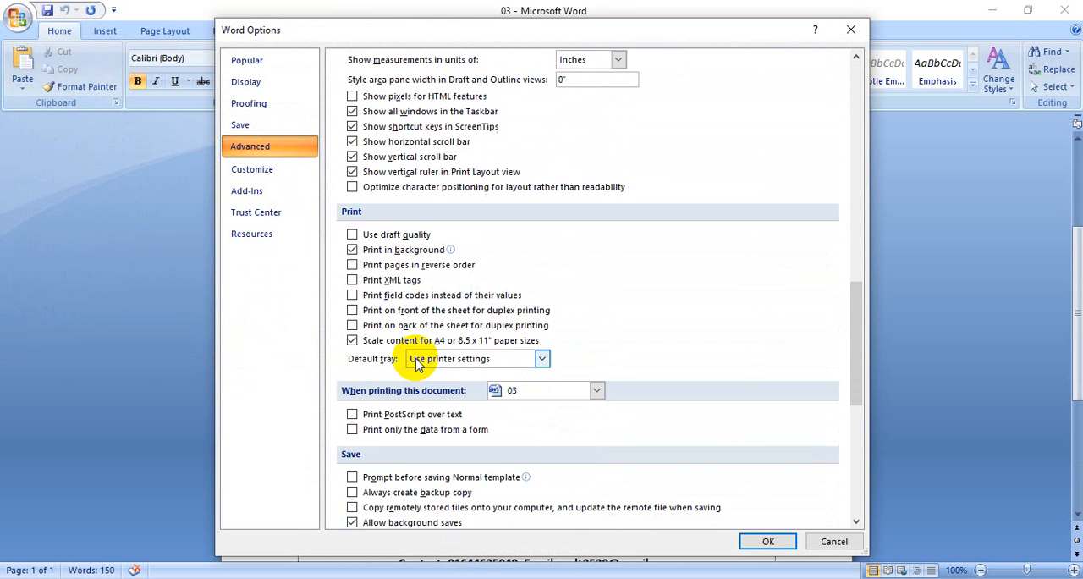
scroll(417, 362, "down", 8)
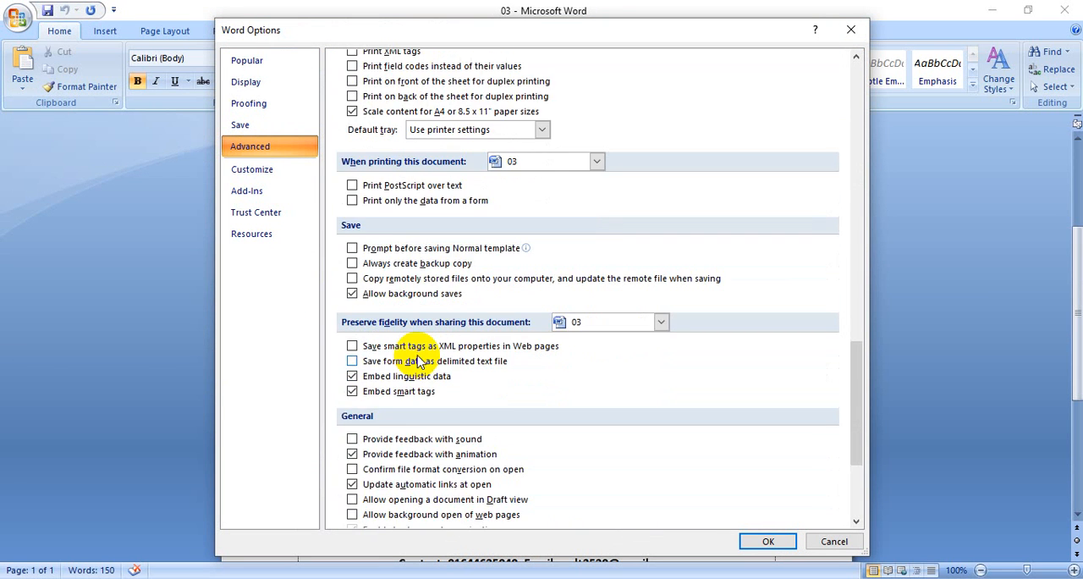
scroll(421, 358, "down", 3)
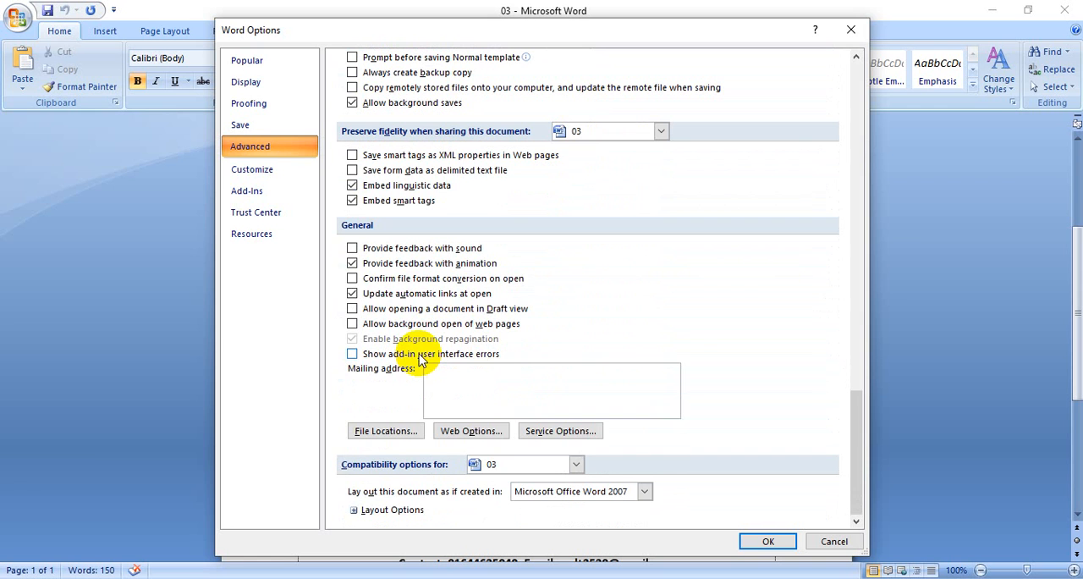
scroll(421, 358, "up", 1)
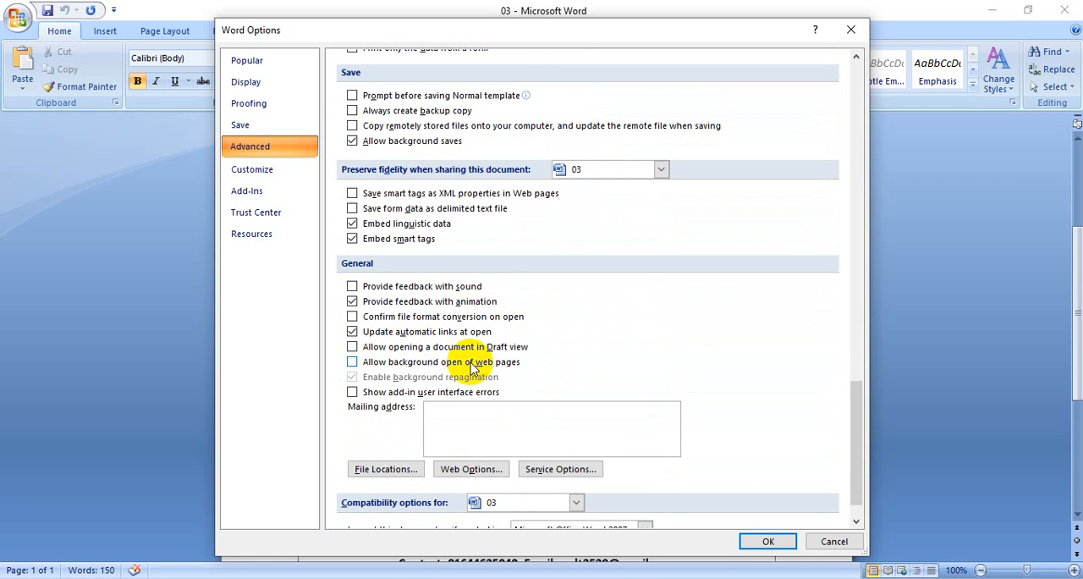
scroll(471, 364, "up", 2)
scroll(470, 364, "up", 5)
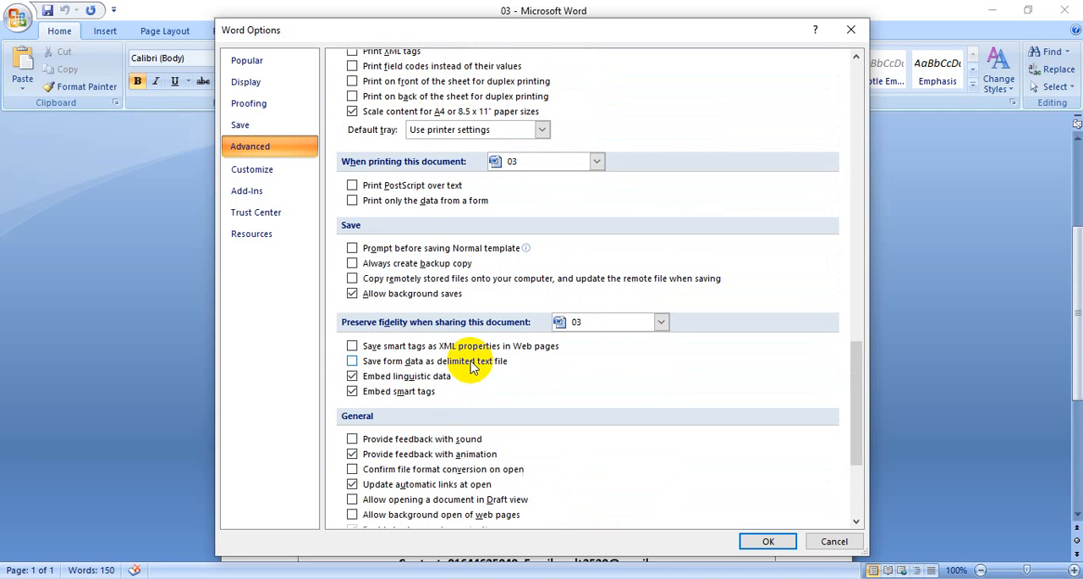
scroll(471, 364, "up", 4)
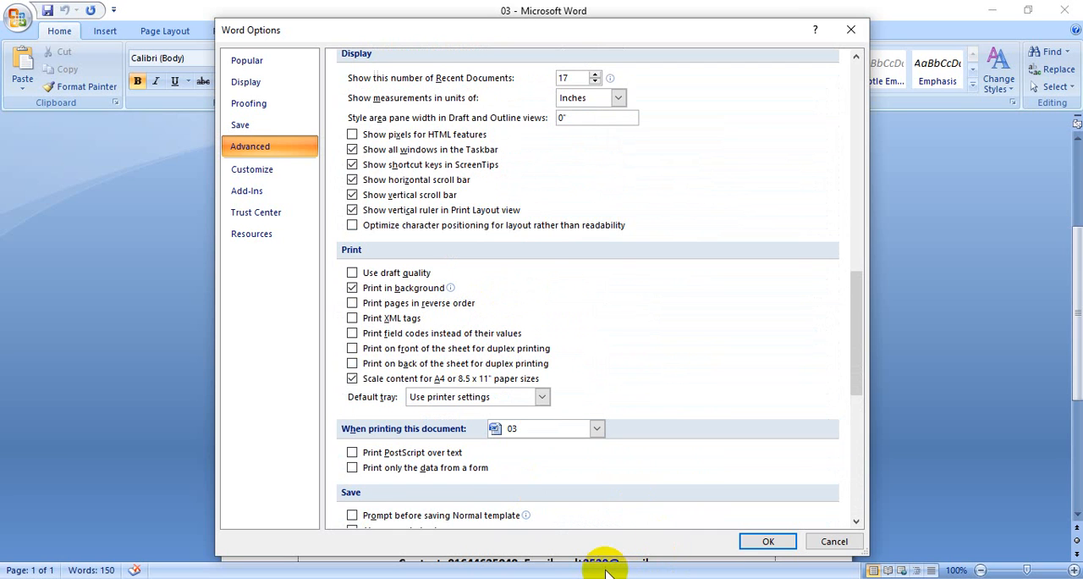
scroll(563, 370, "up", 9)
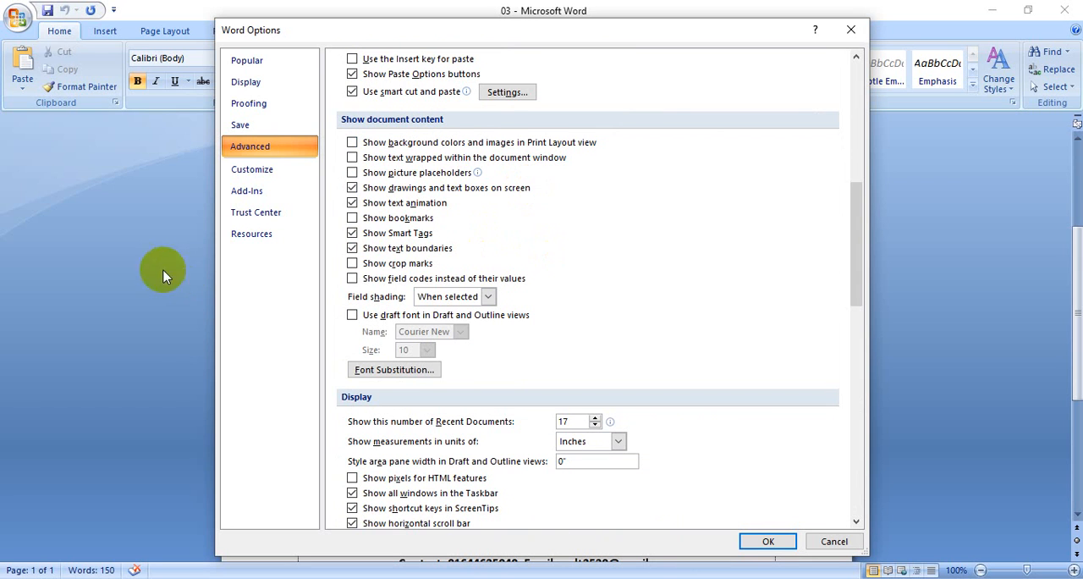
Switch the display of text animation and text boundaries off and back on, and accept the options
left_click(354, 204)
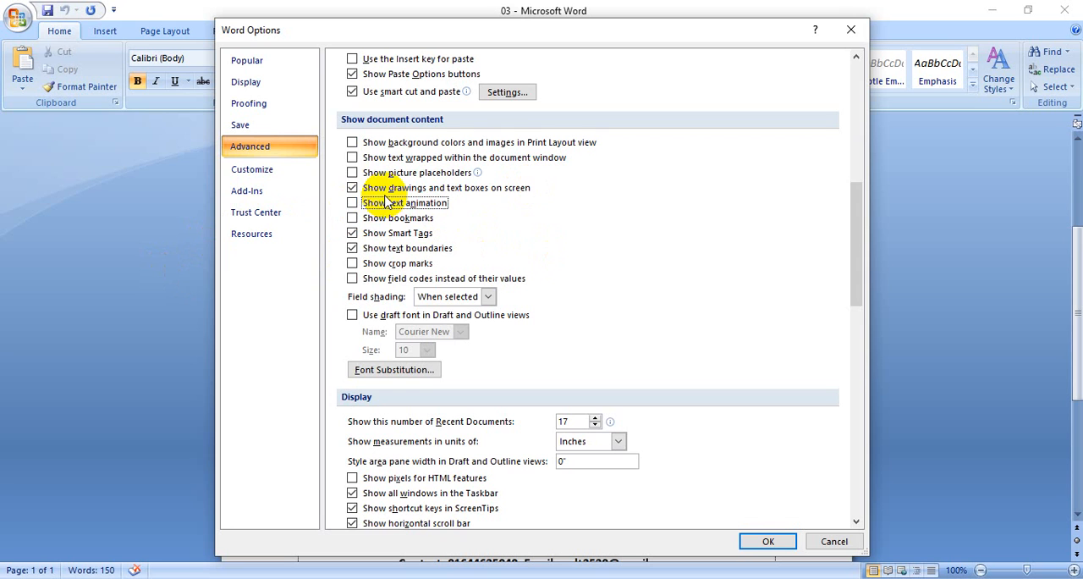
left_click(353, 203)
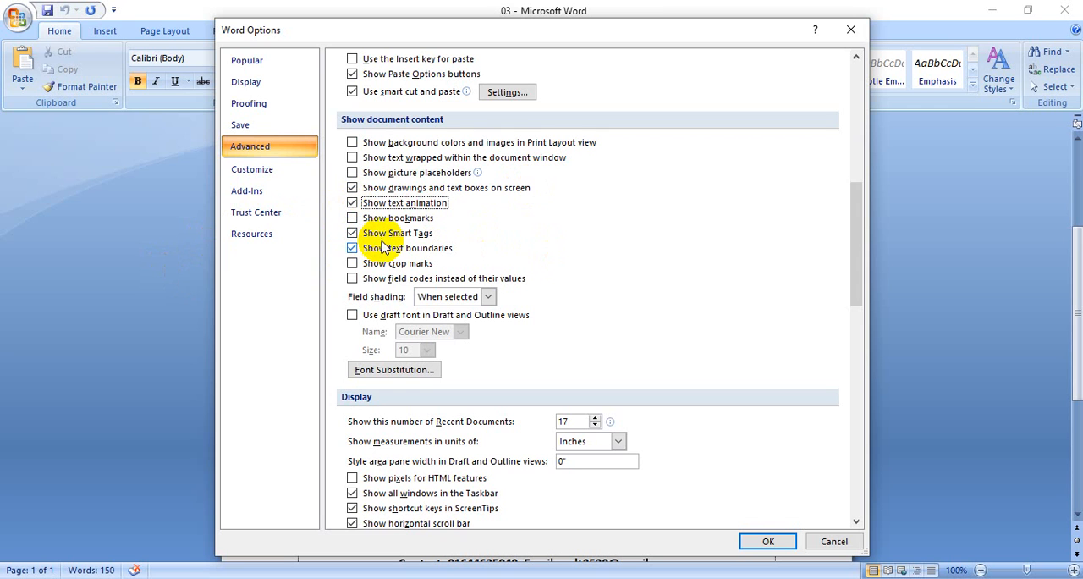
left_click(352, 248)
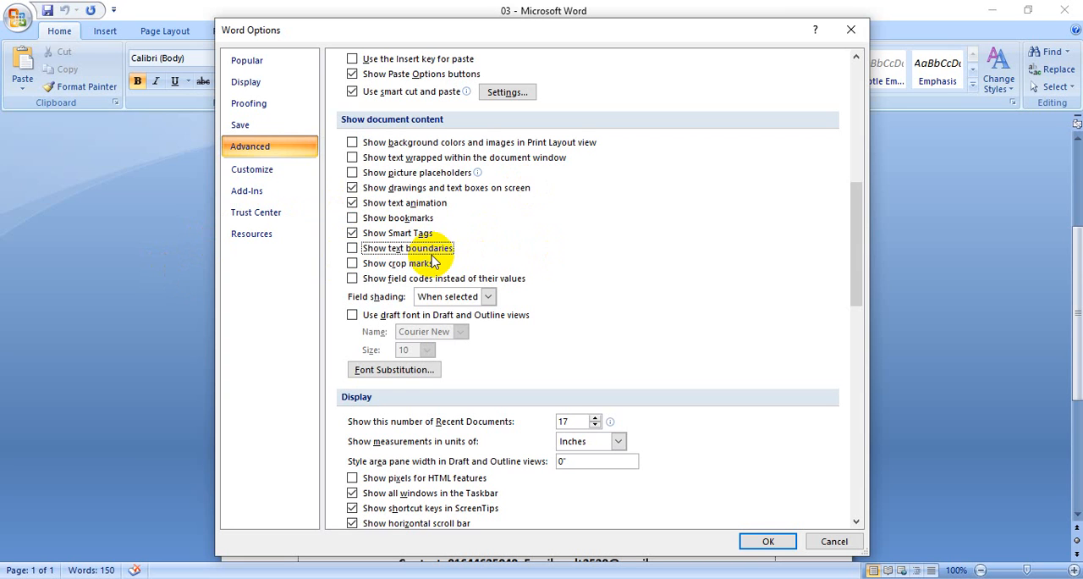
left_click(352, 248)
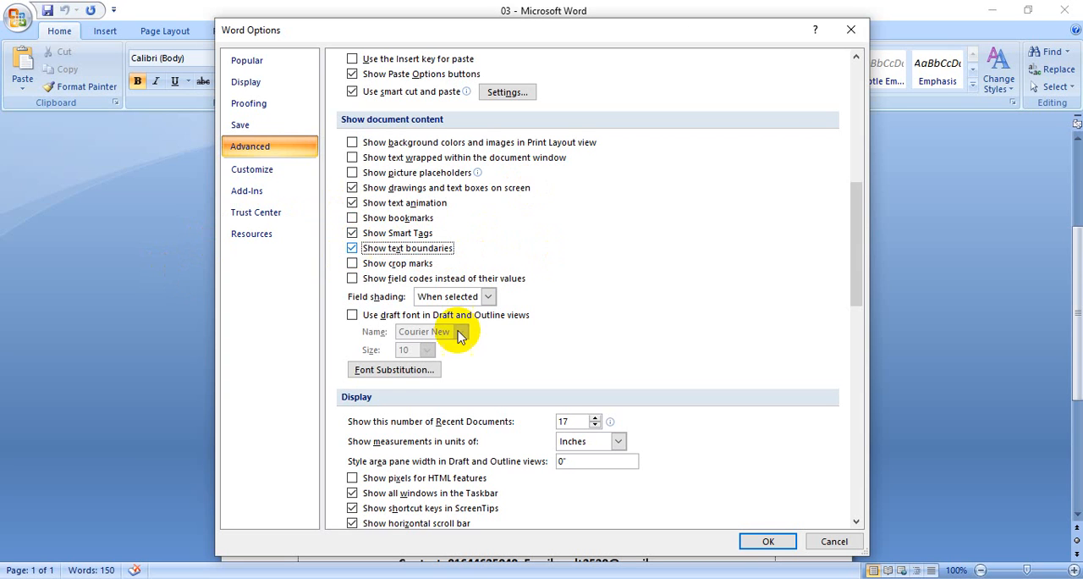
left_click(770, 541)
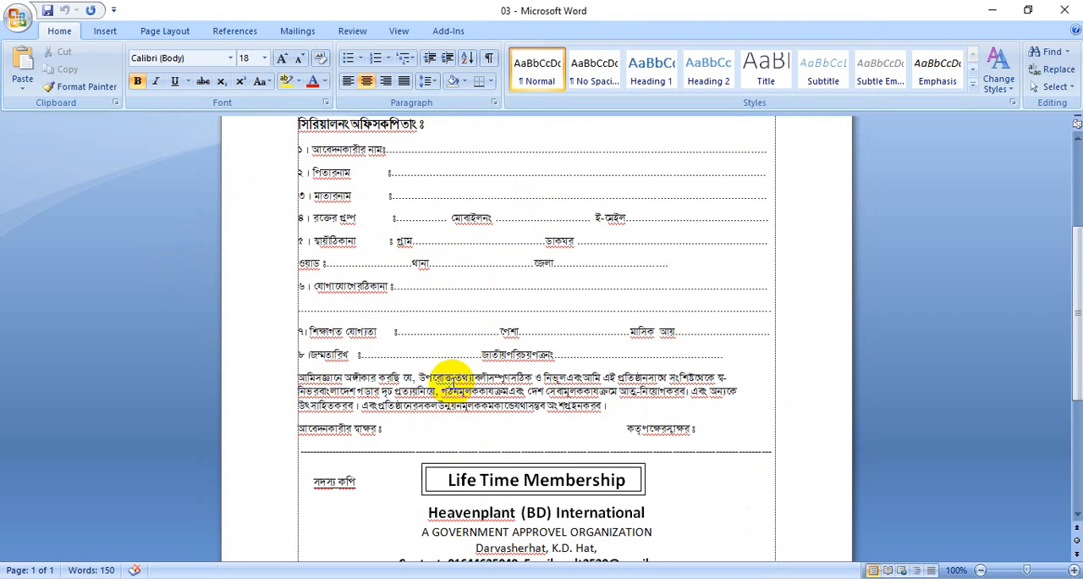
Look over the form down to the member copy and view the list of available fonts without changing the font
scroll(428, 327, "down", 7)
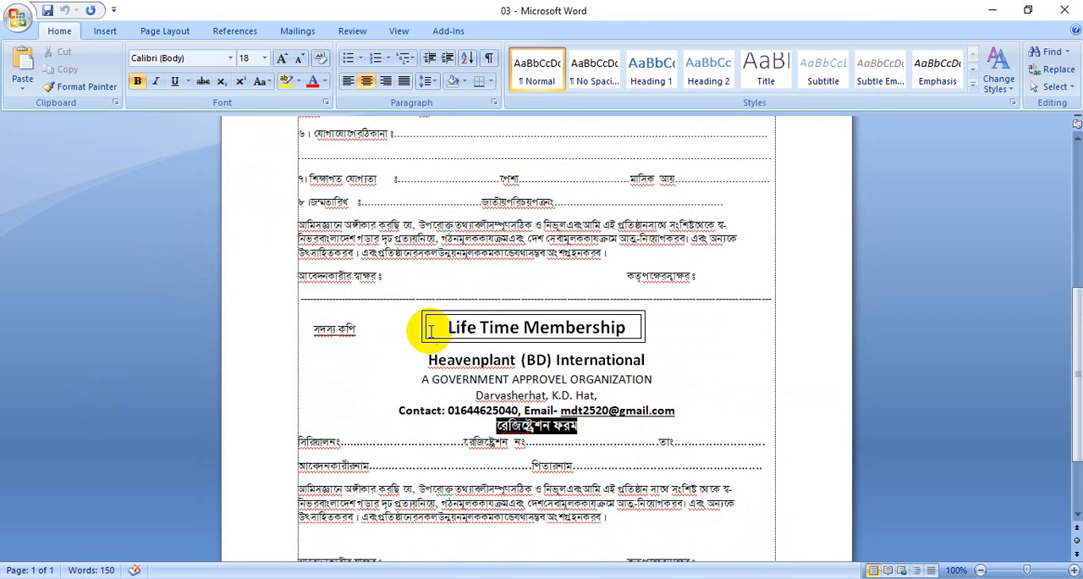
scroll(431, 331, "up", 1)
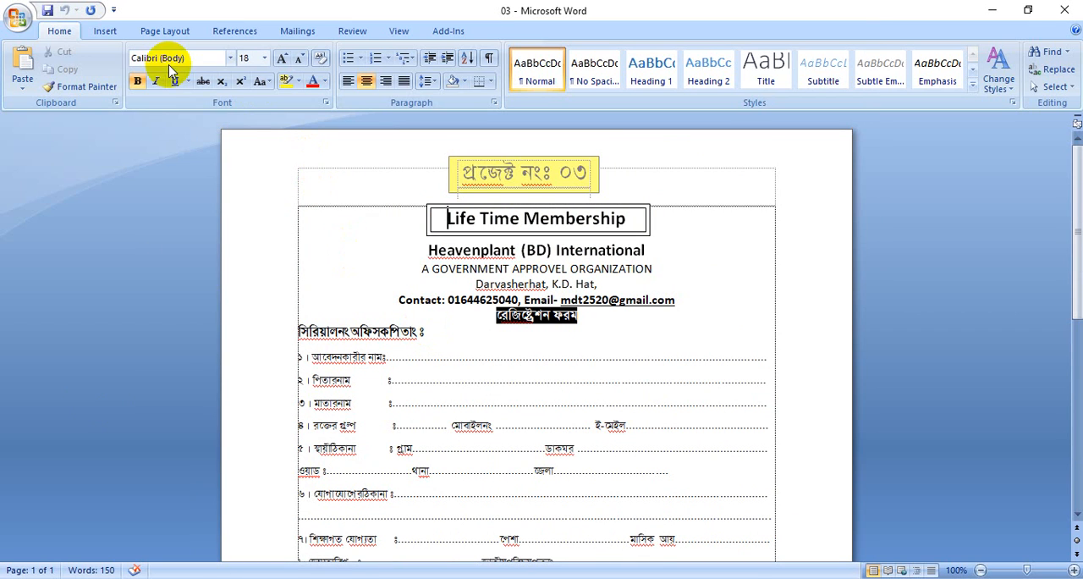
left_click(231, 58)
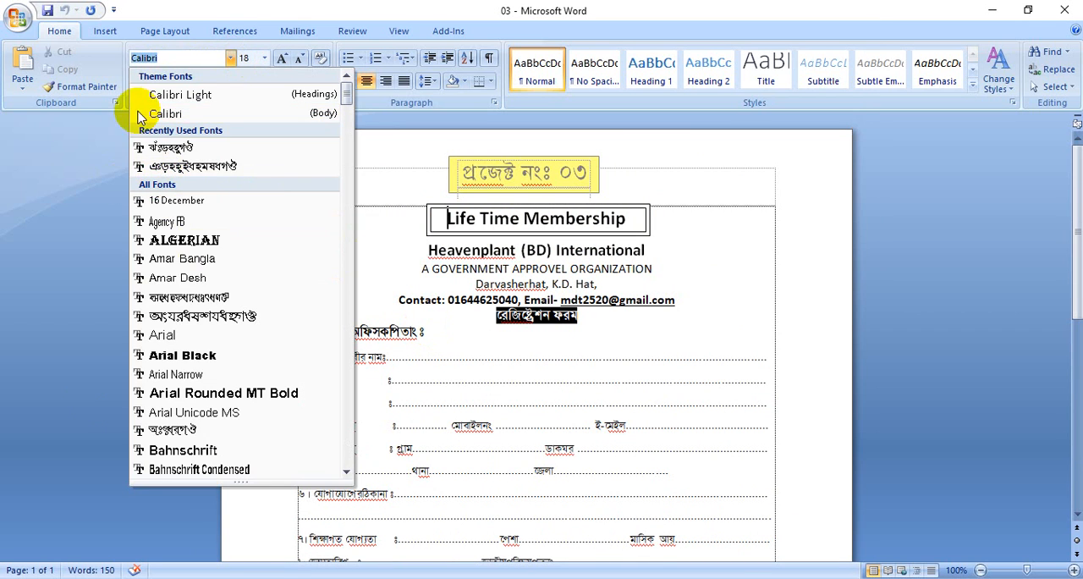
left_click(232, 58)
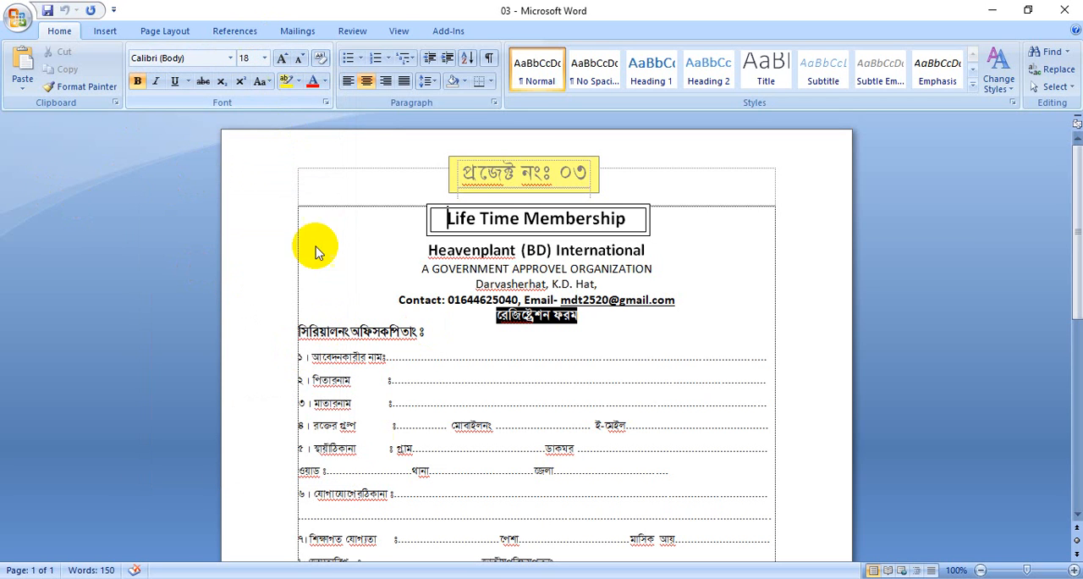
Try font size 20 on the father's name label in item 2 of the form, and undo it
left_click_drag(293, 380, 344, 382)
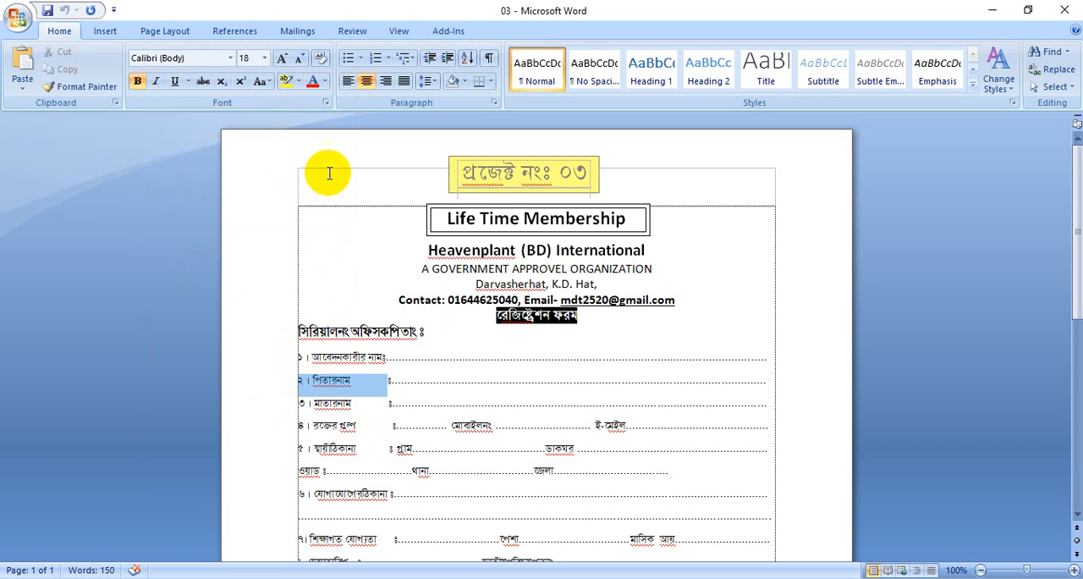
left_click(266, 58)
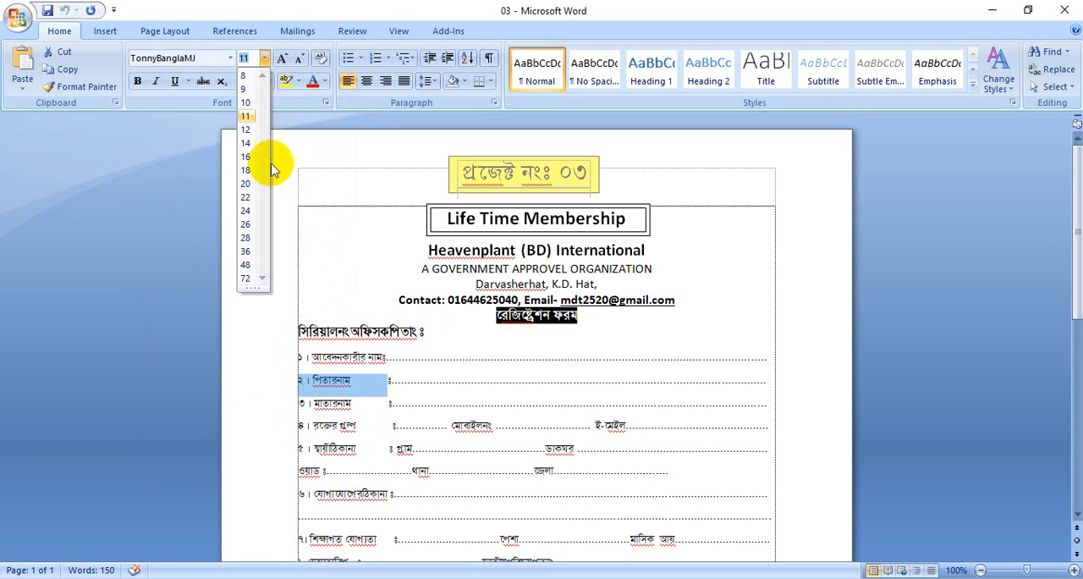
left_click(247, 184)
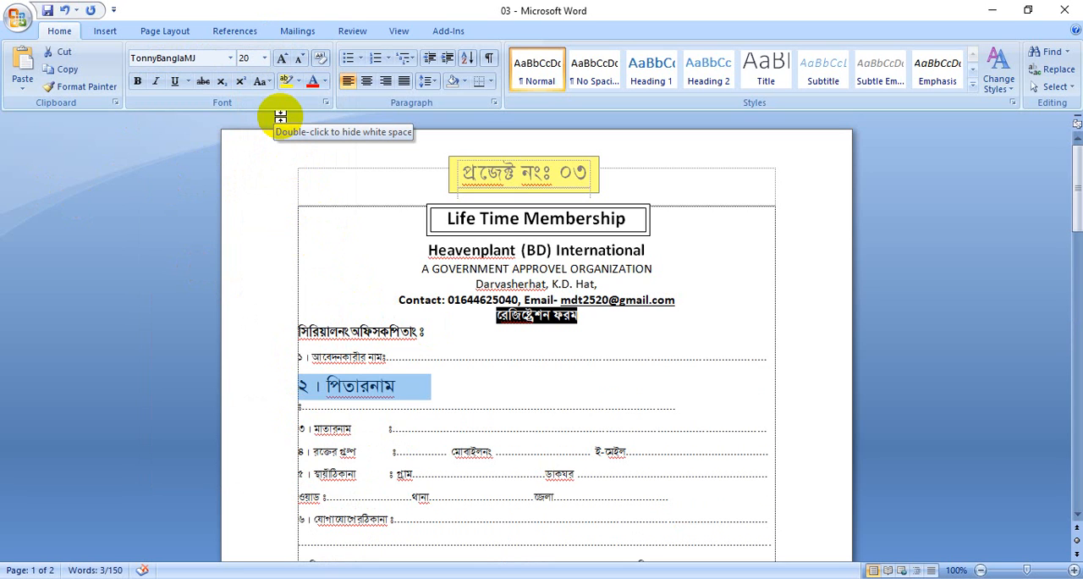
key("ctrl+z")
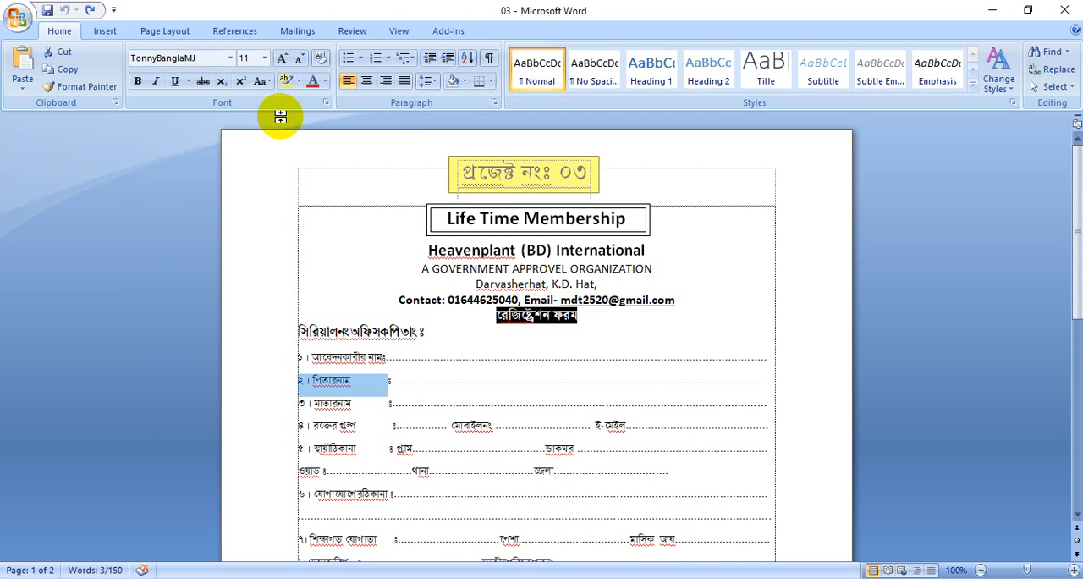
left_click(388, 380)
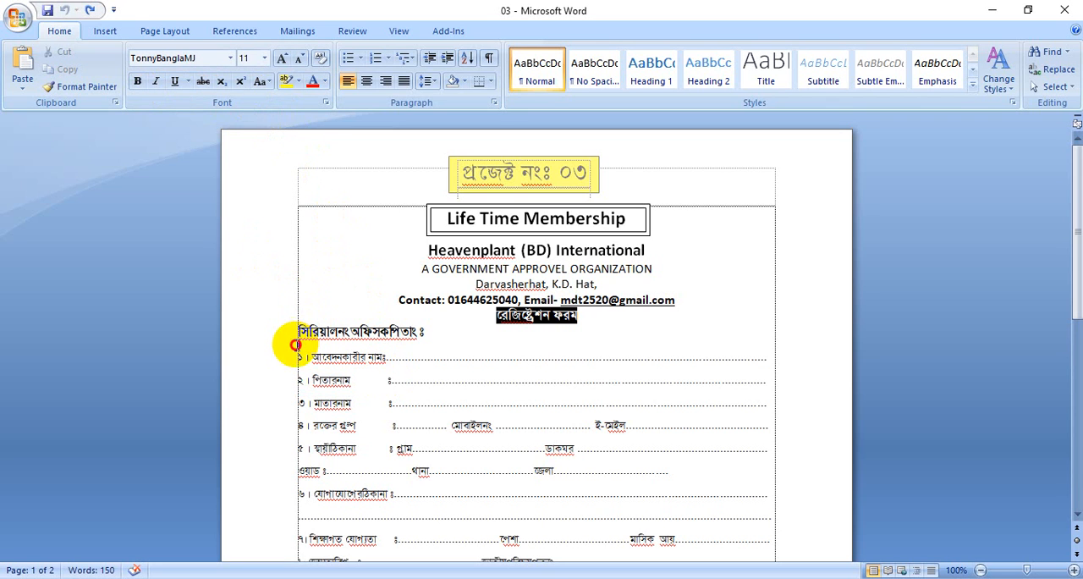
Make the applicant's name label in item 1 of the form bold, italic and underlined
left_click_drag(296, 344, 377, 354)
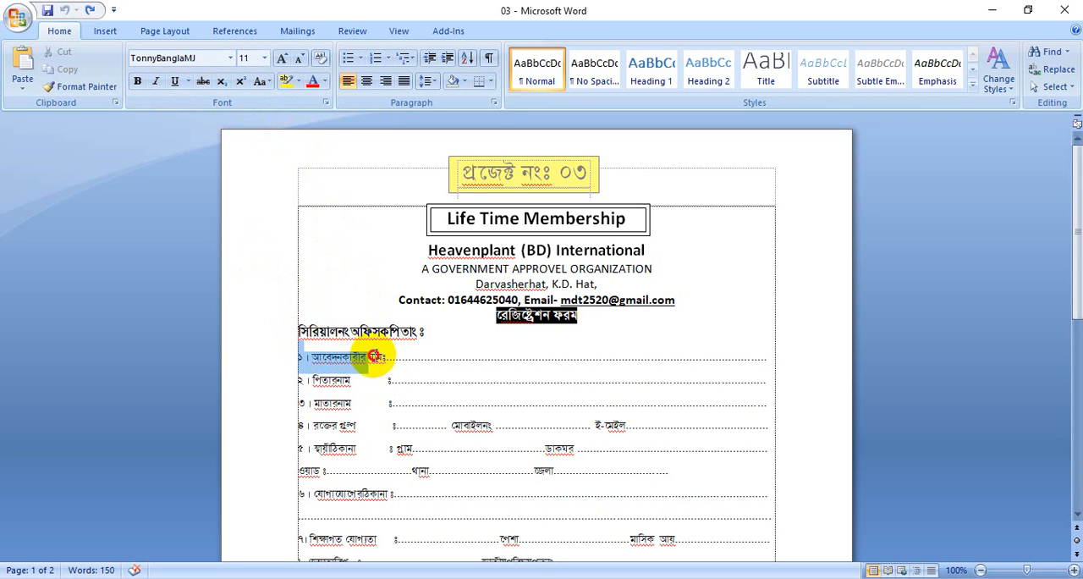
left_click(138, 85)
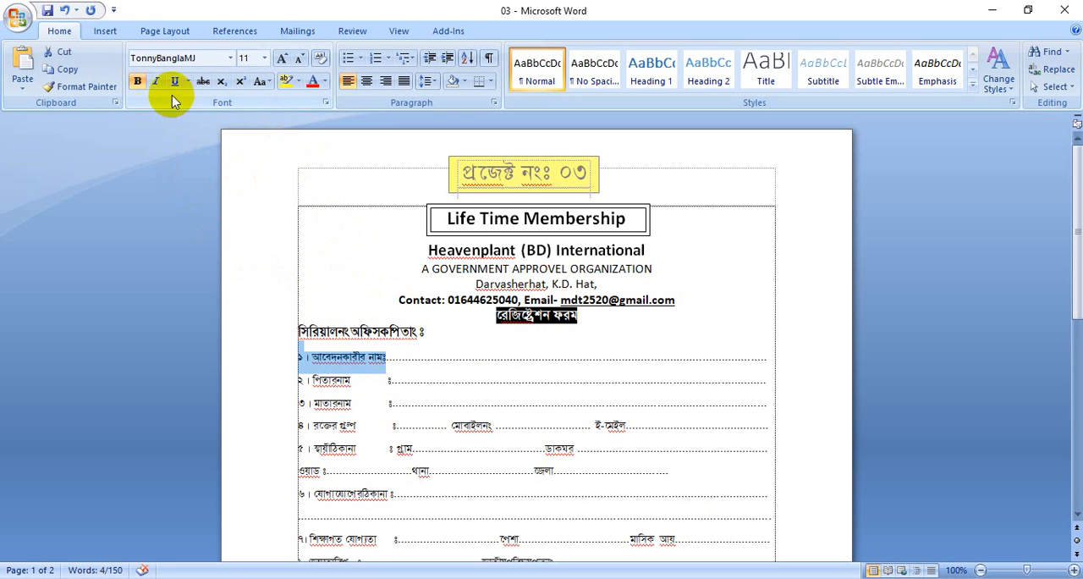
left_click(156, 85)
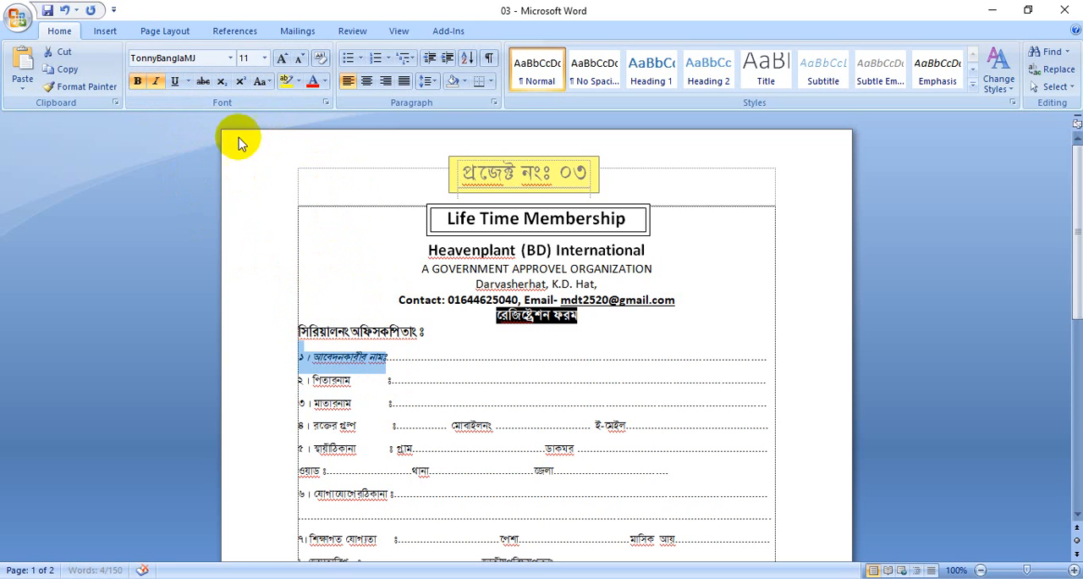
left_click(173, 85)
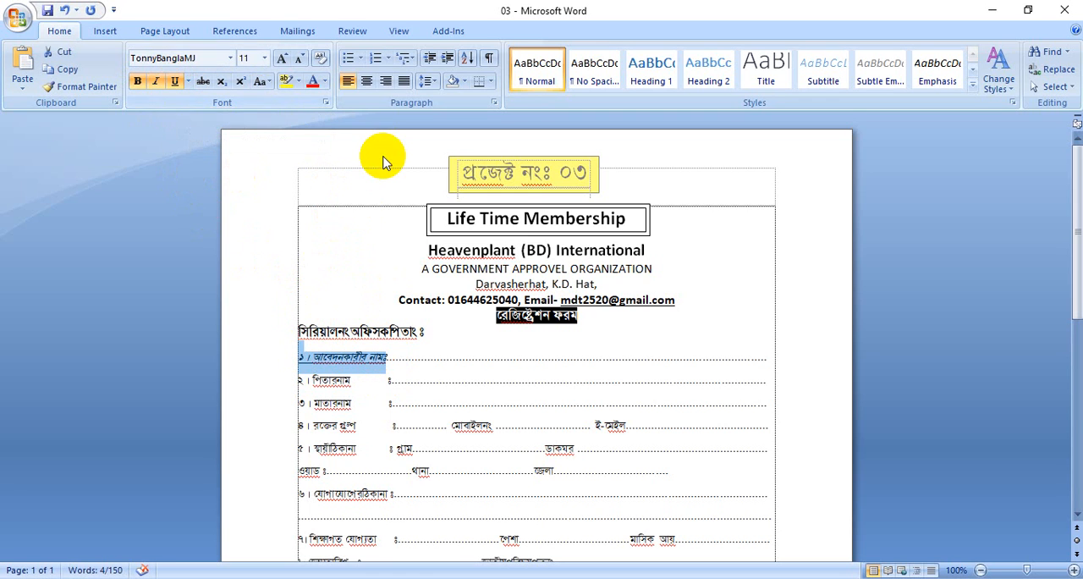
Colour the applicant's name label in item 1 blue and highlight it in yellow
left_click(325, 81)
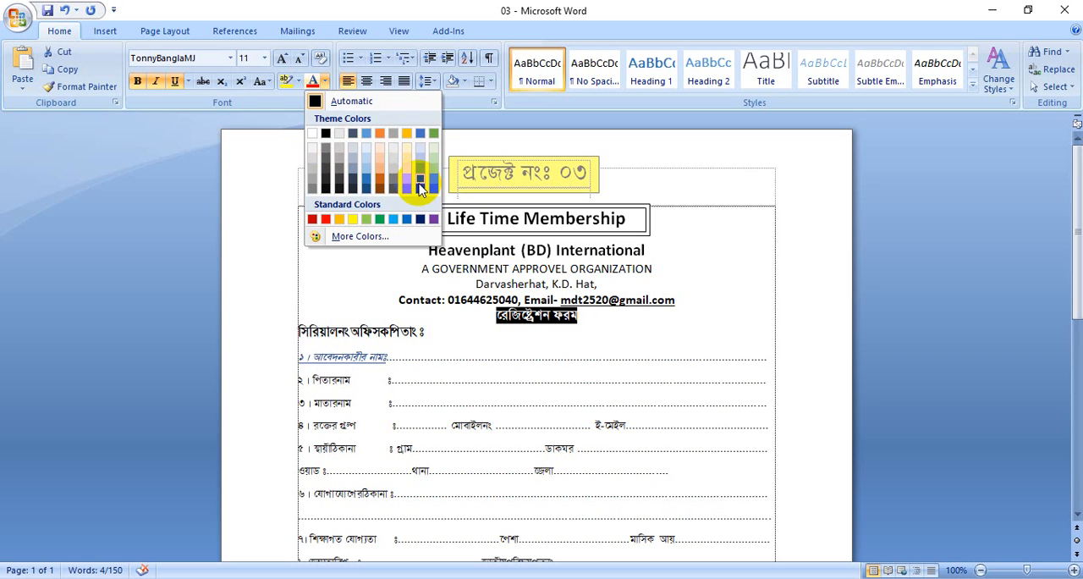
left_click(418, 176)
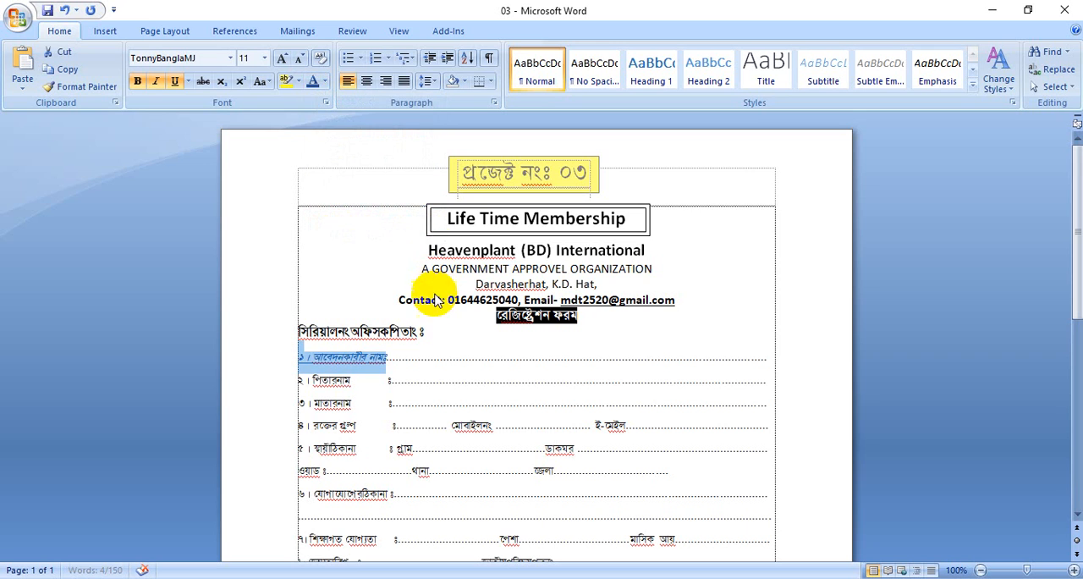
left_click(298, 81)
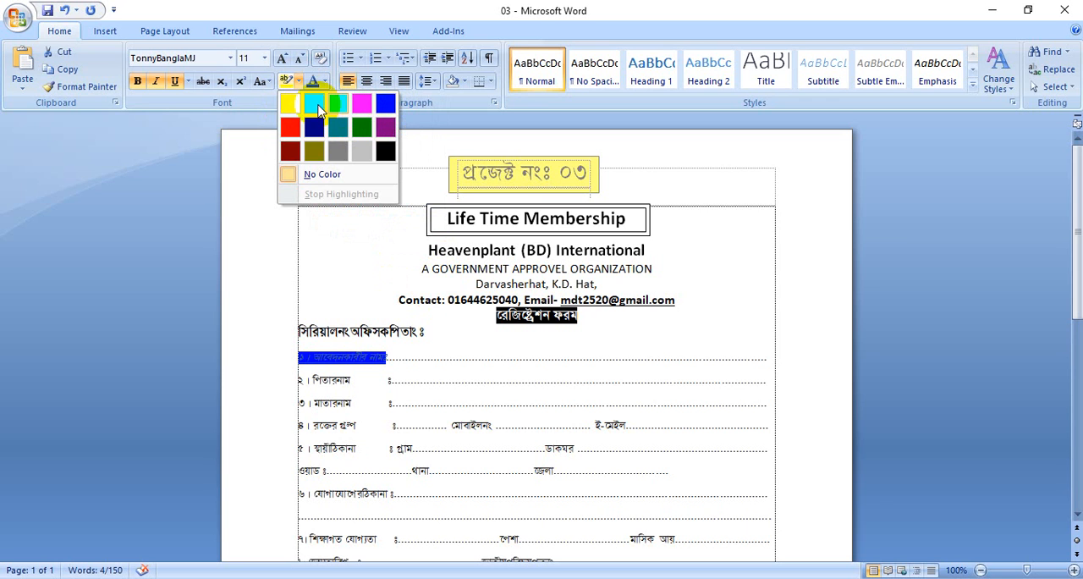
left_click(395, 293)
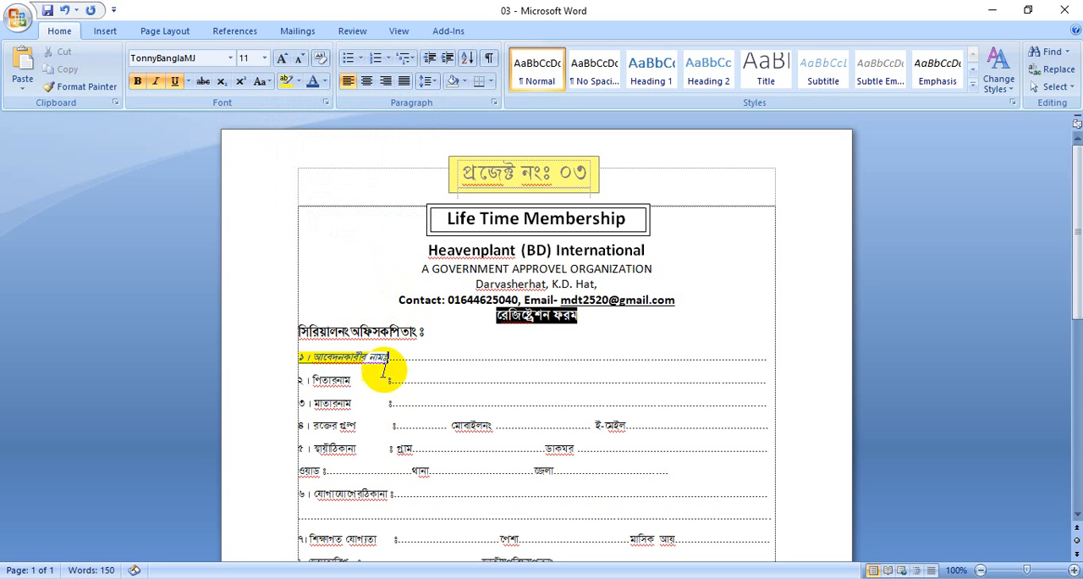
left_click(380, 404)
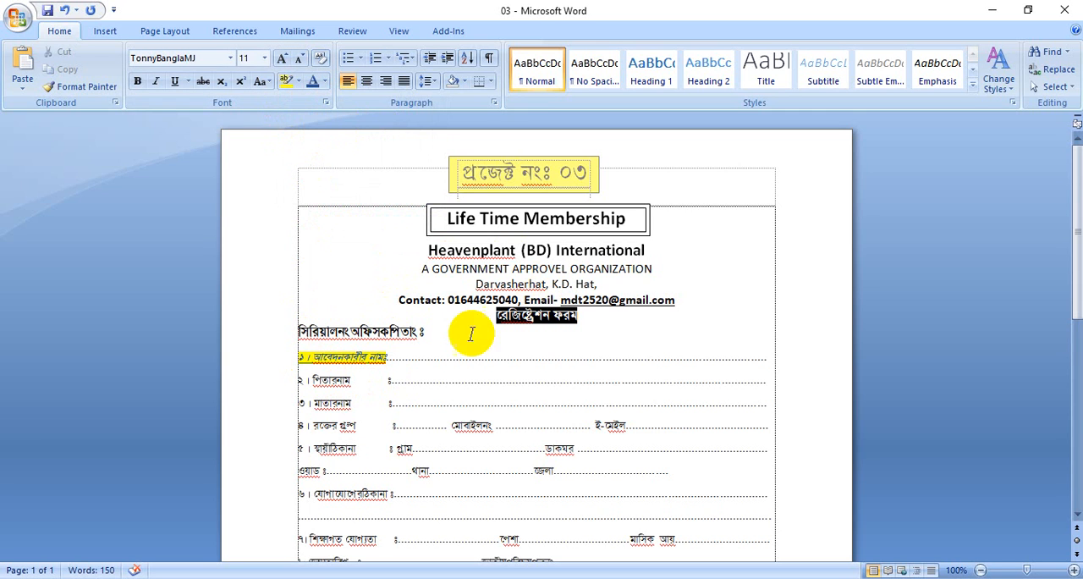
Try centring the applicant's name line, restore its left alignment, and delete the dotted line following the label
left_click_drag(295, 357, 387, 356)
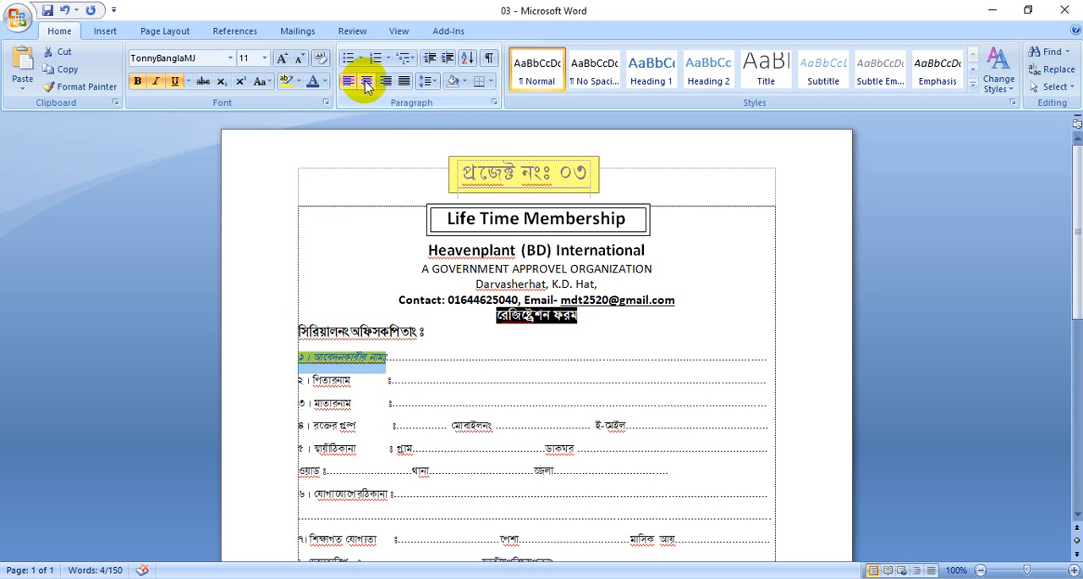
left_click(367, 87)
left_click(368, 86)
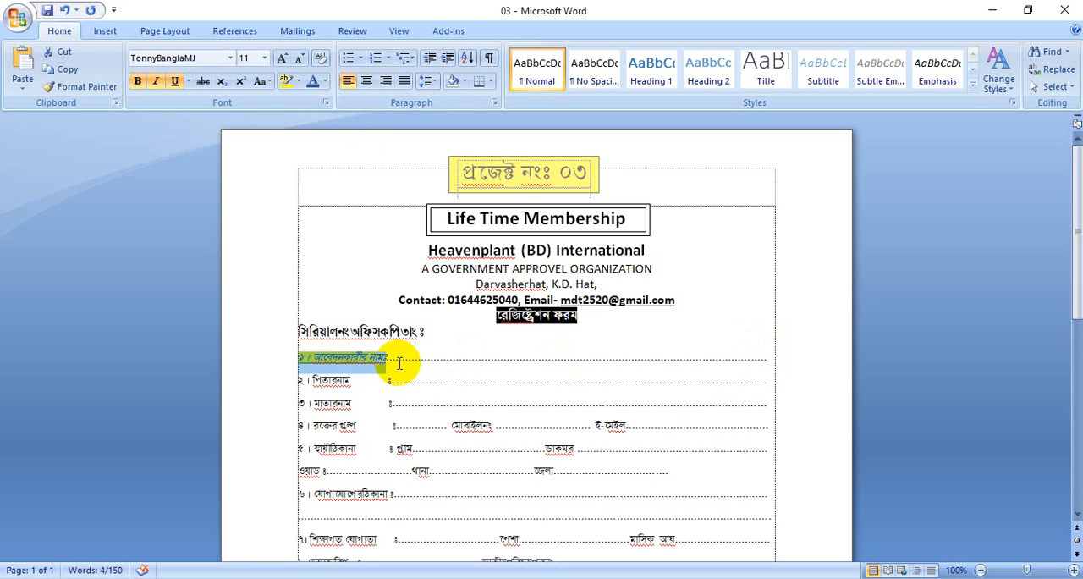
left_click_drag(390, 356, 786, 362)
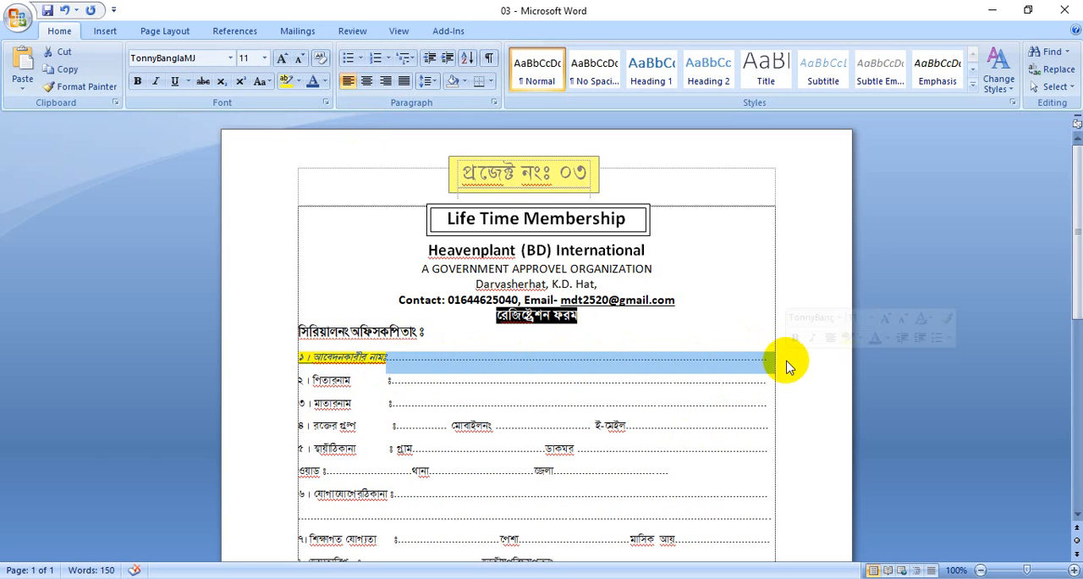
key("Delete")
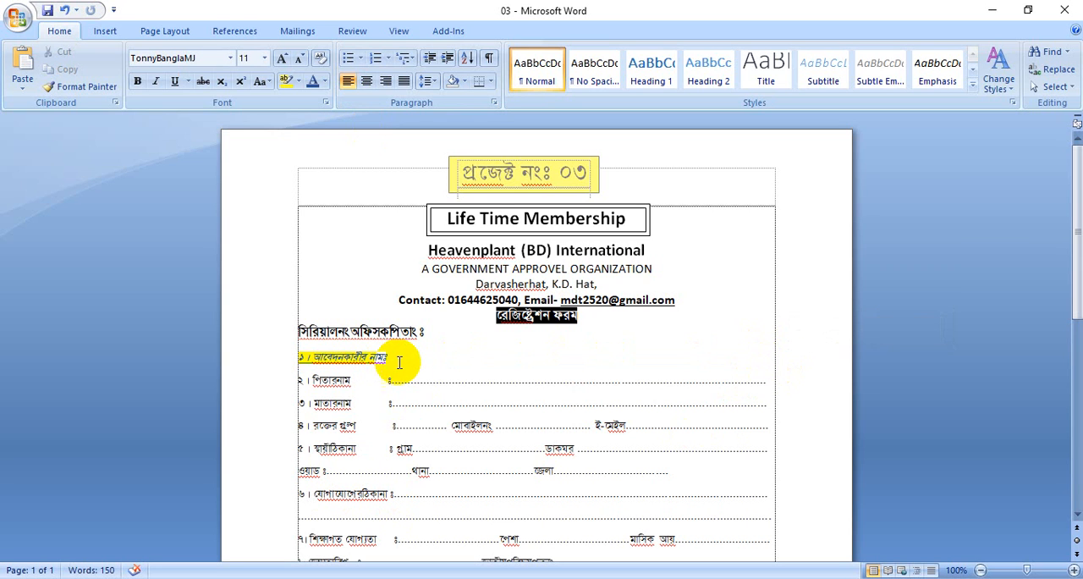
Try centre, right and justified alignment on the applicant's name label, and return it to left alignment
left_click(271, 357)
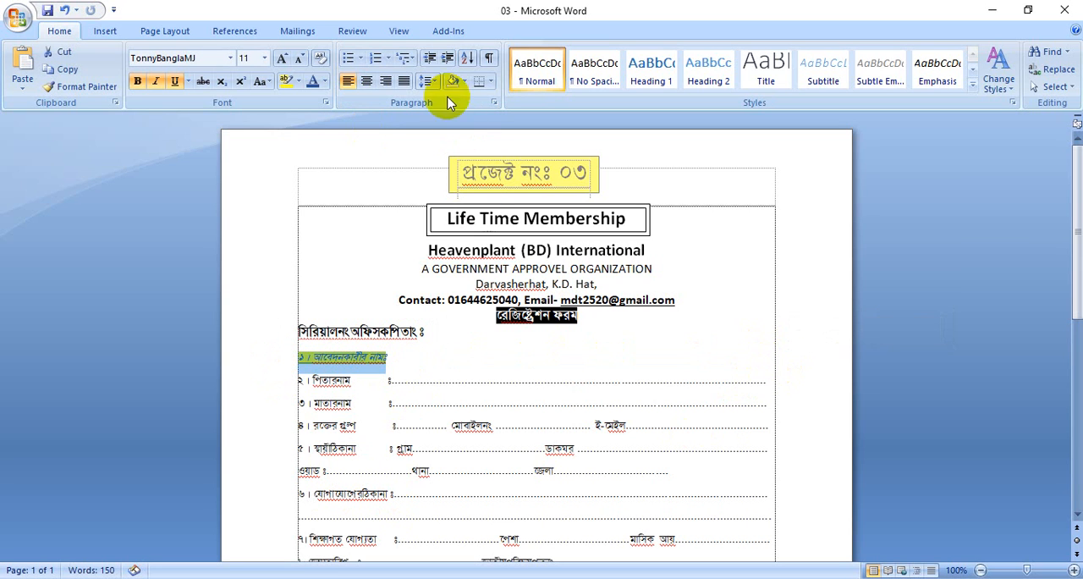
left_click(366, 81)
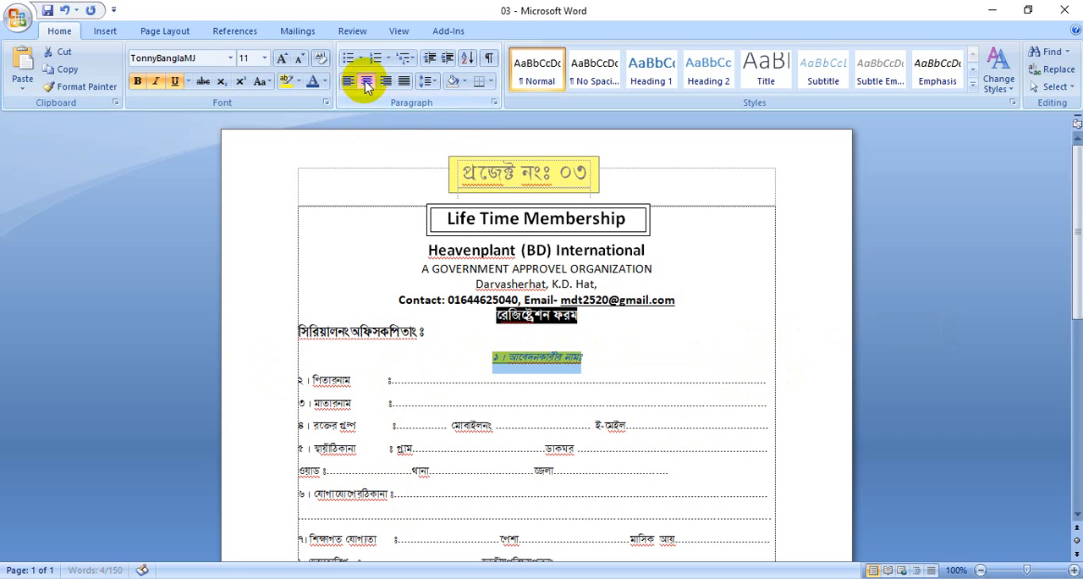
left_click(385, 81)
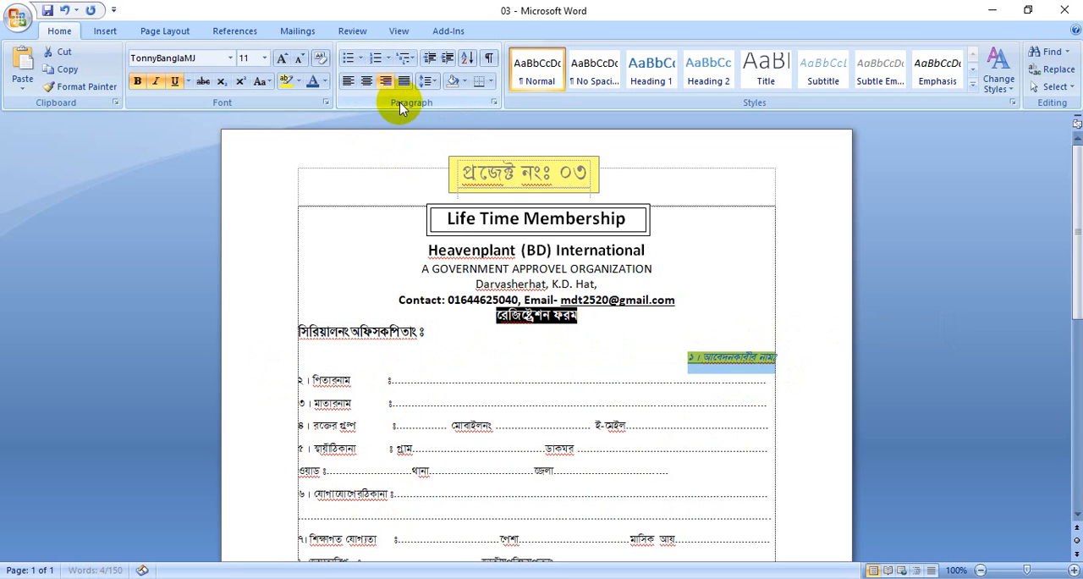
left_click(404, 81)
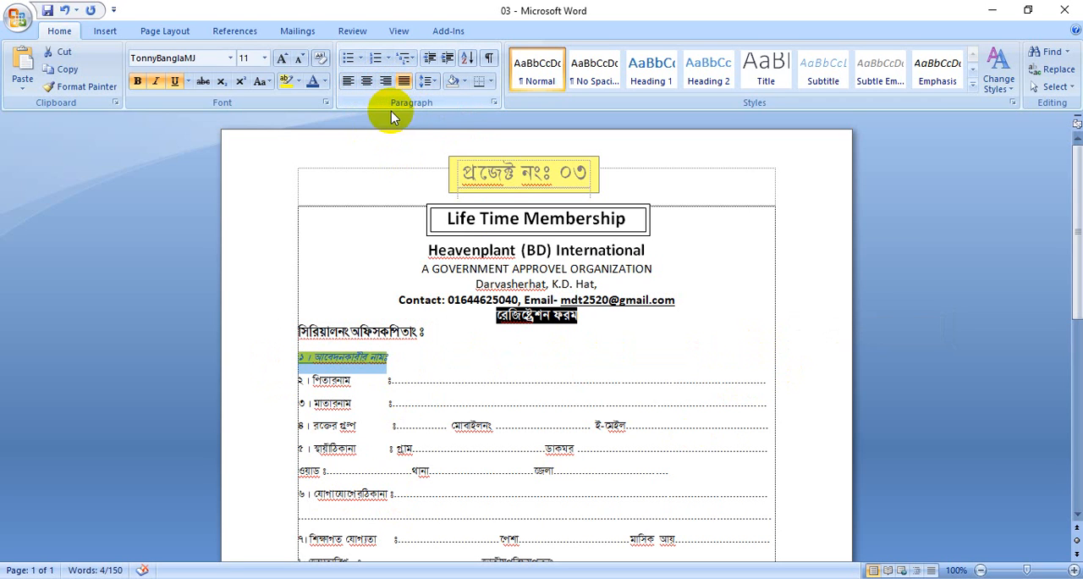
left_click(348, 82)
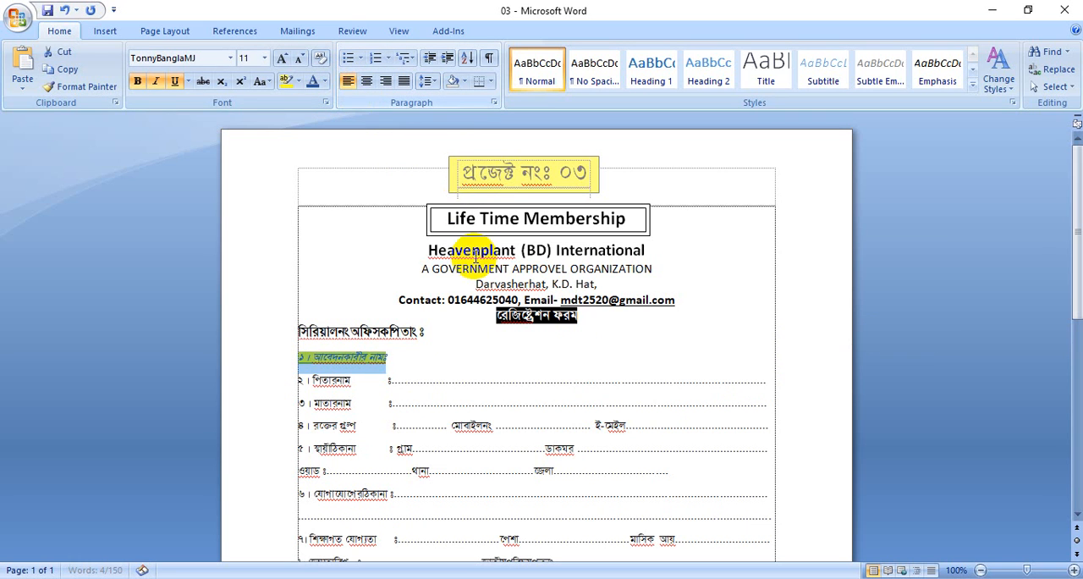
left_click(406, 356)
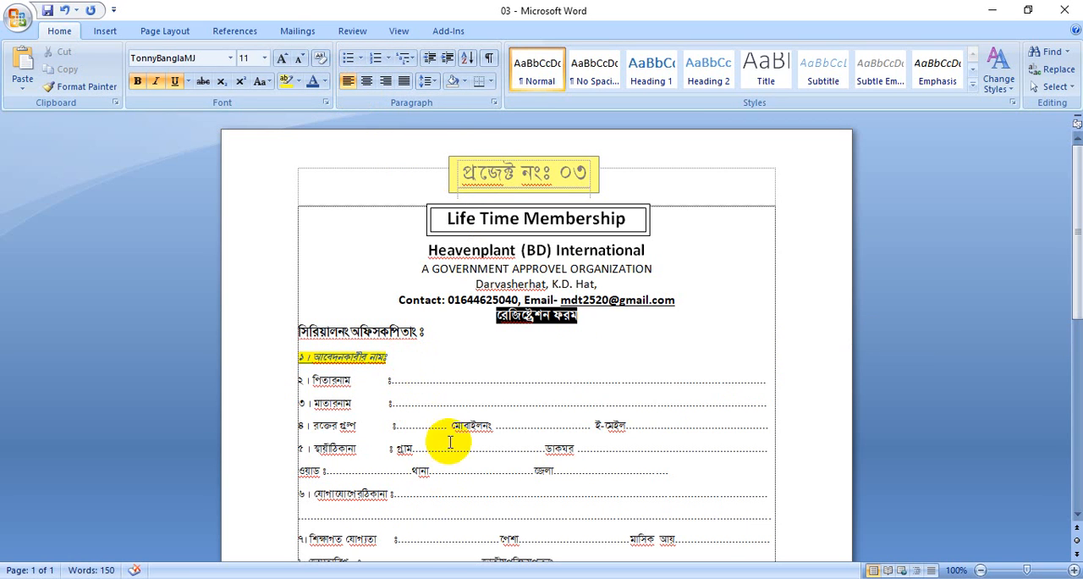
Examine the form's fields and its heading block, from the organization name down to the registration form title
scroll(474, 431, "down", 3)
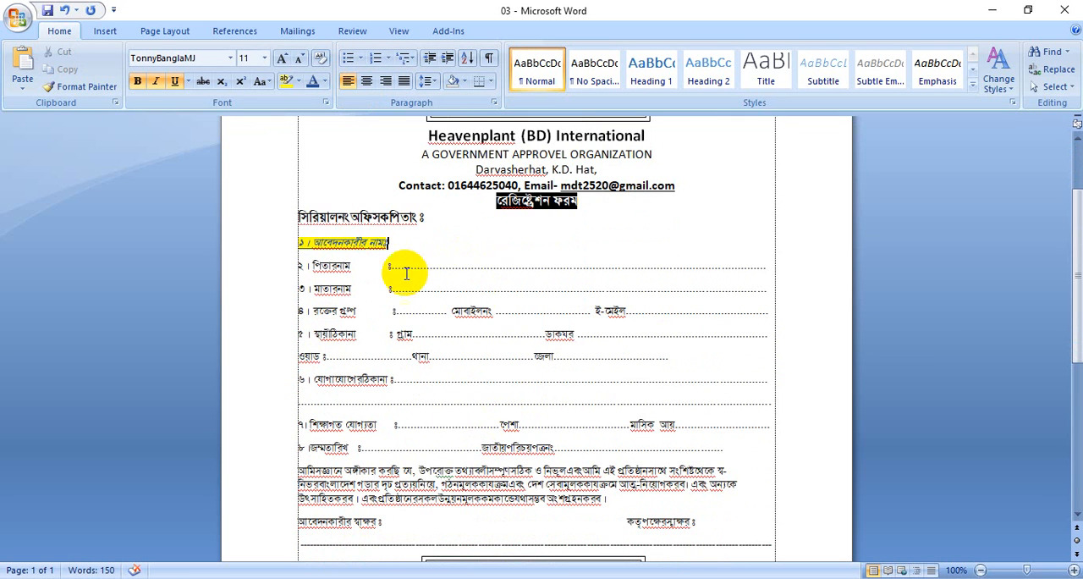
left_click(292, 239)
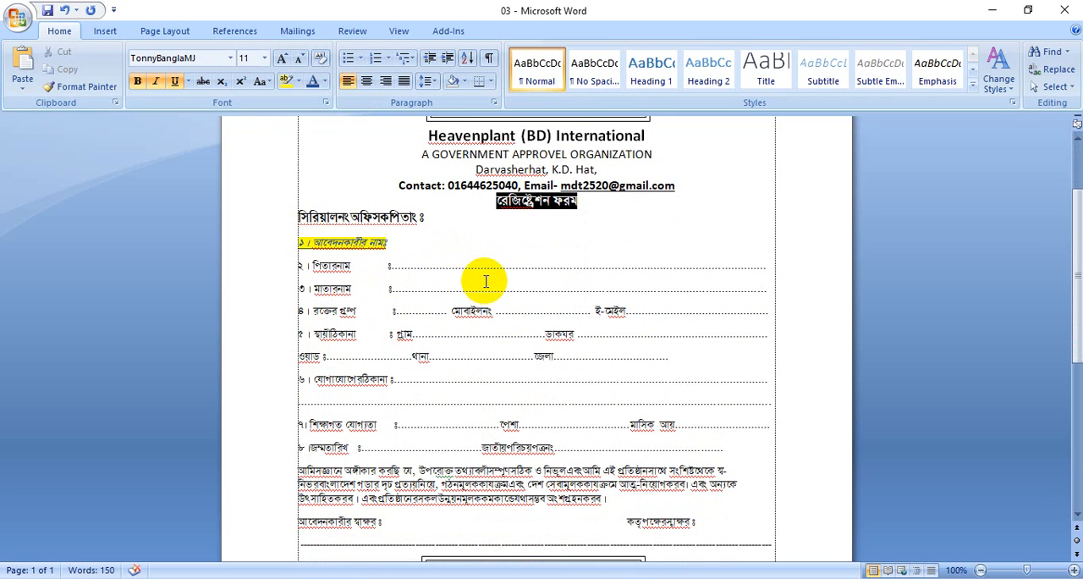
scroll(484, 279, "up", 3)
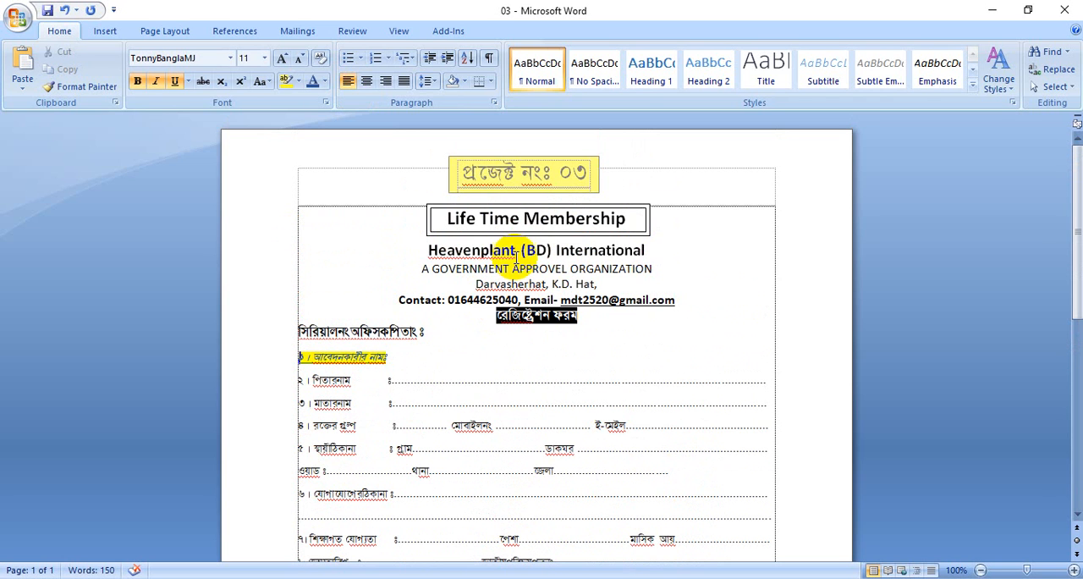
left_click(429, 245)
left_click_drag(429, 246, 571, 314)
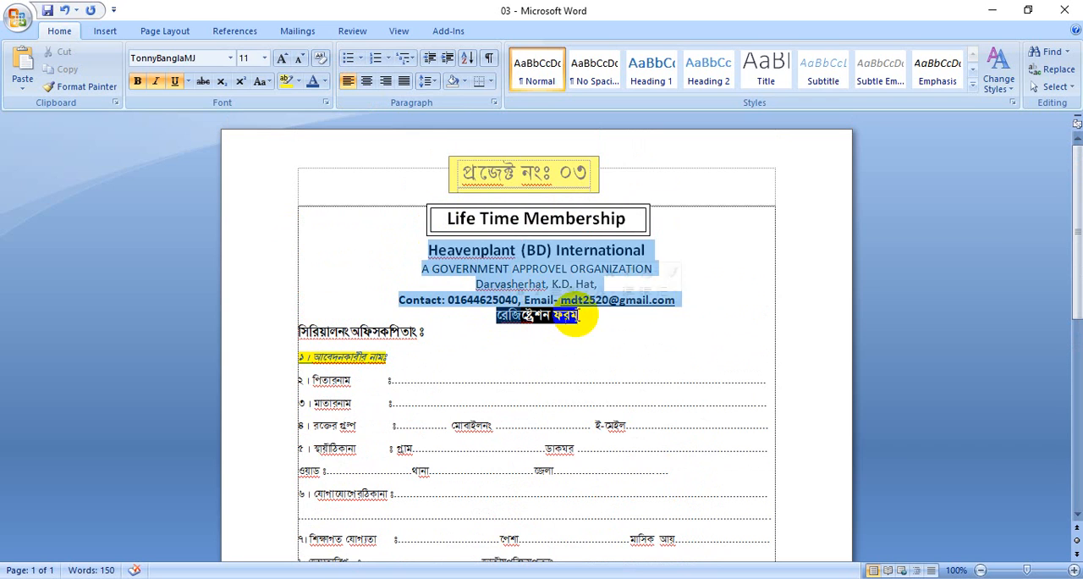
left_click(612, 263)
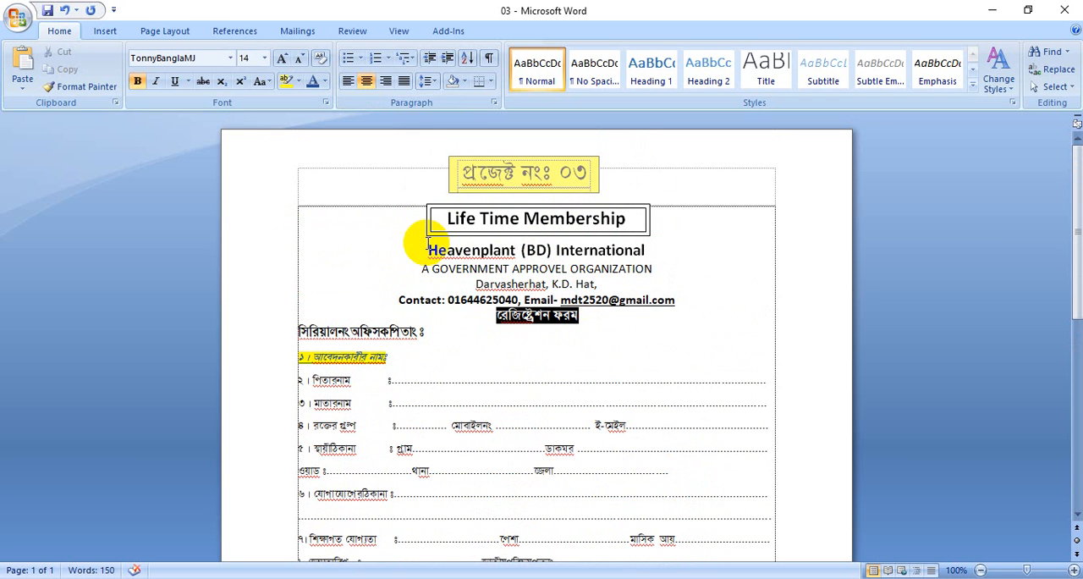
left_click_drag(427, 246, 619, 320)
left_click(520, 381)
Set the paragraphs of form items 1 to 8 to 0 pt spacing after and single line spacing
scroll(454, 380, "down", 2)
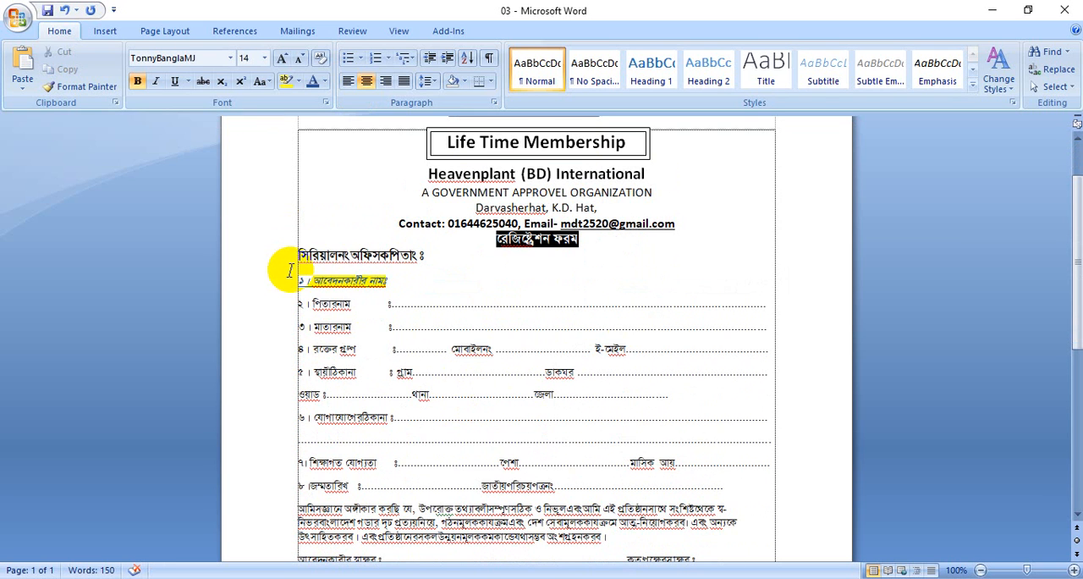
left_click_drag(292, 278, 750, 487)
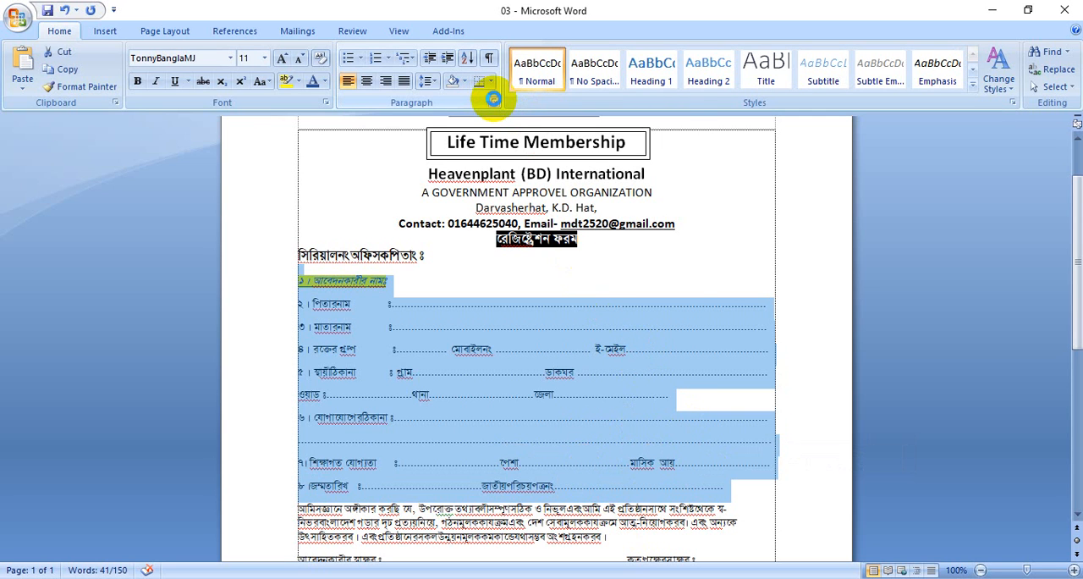
left_click(496, 101)
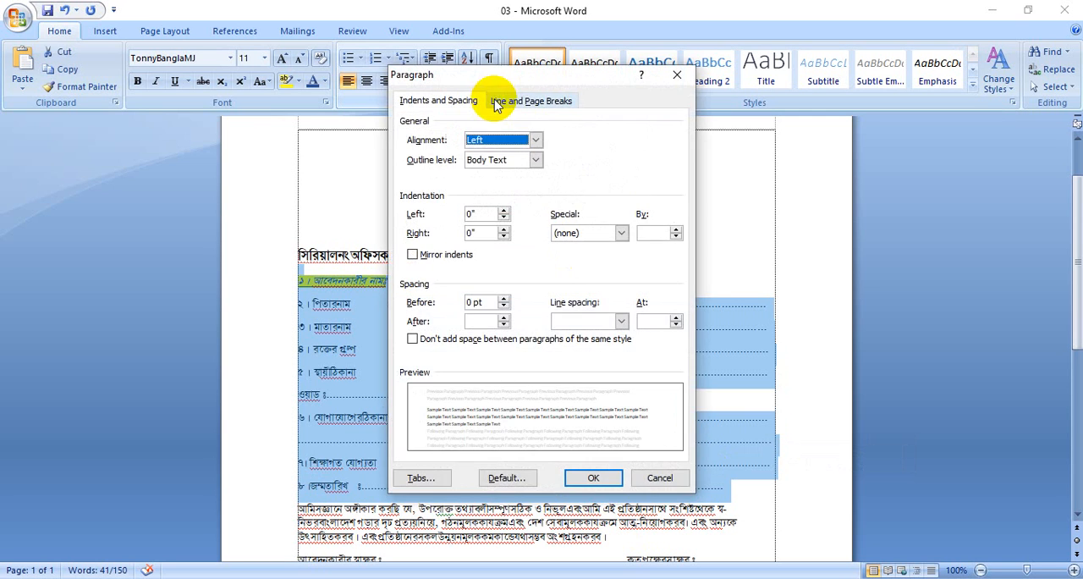
left_click(504, 320)
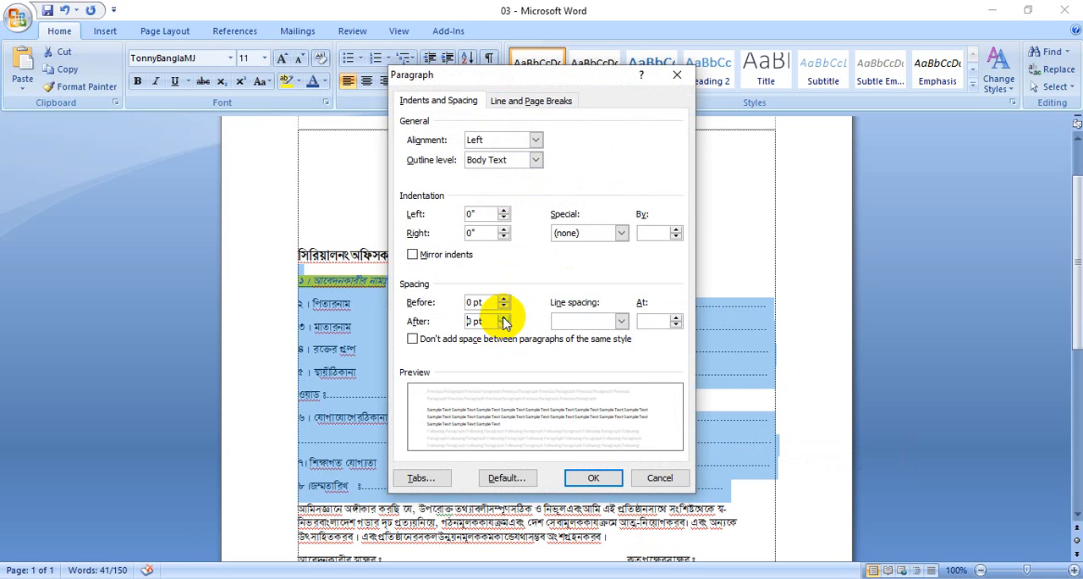
left_click(503, 317)
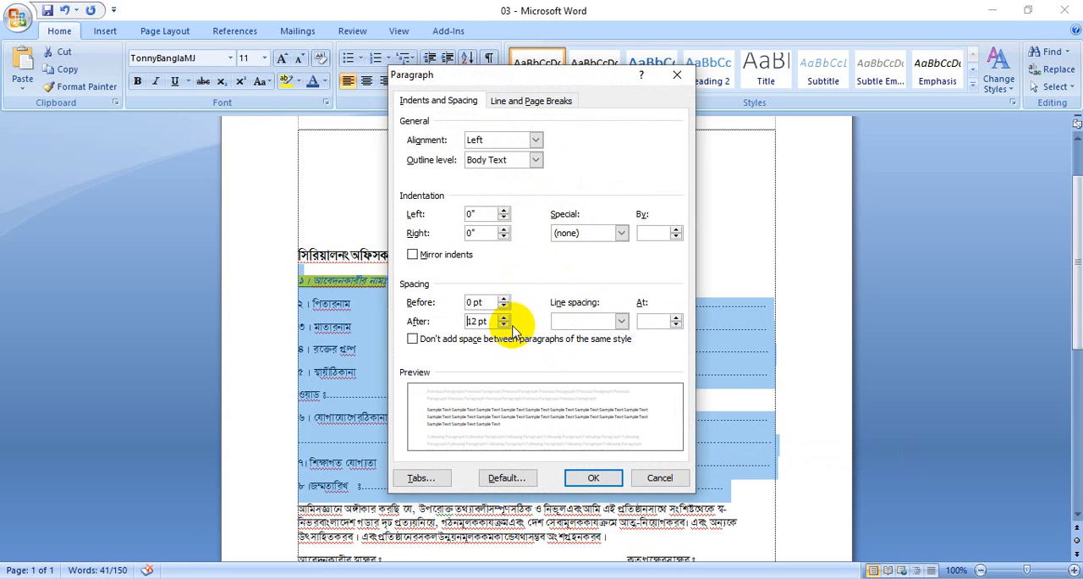
left_click(505, 325)
left_click(505, 326)
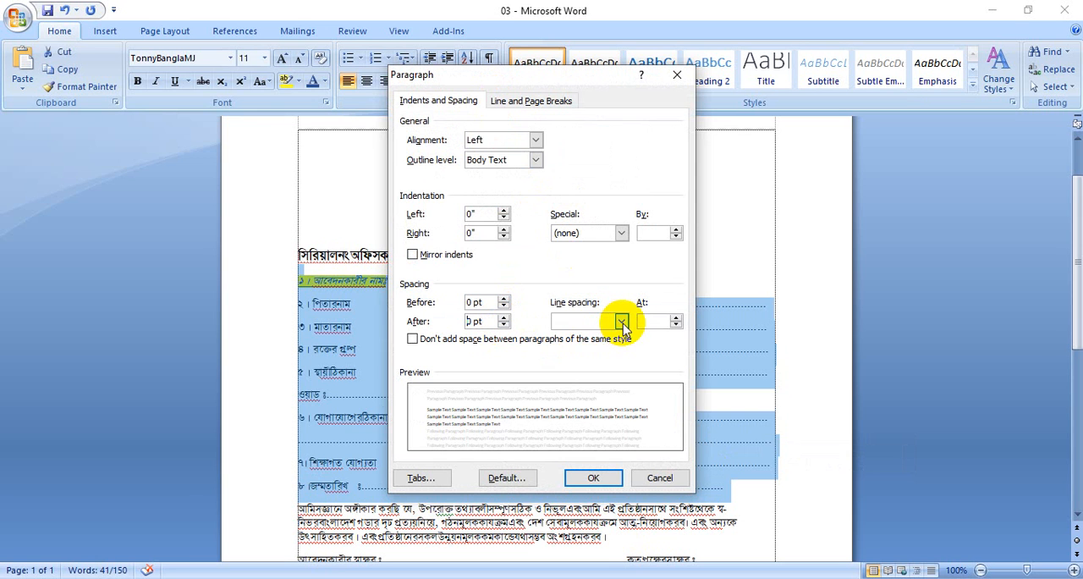
left_click(623, 322)
left_click(596, 338)
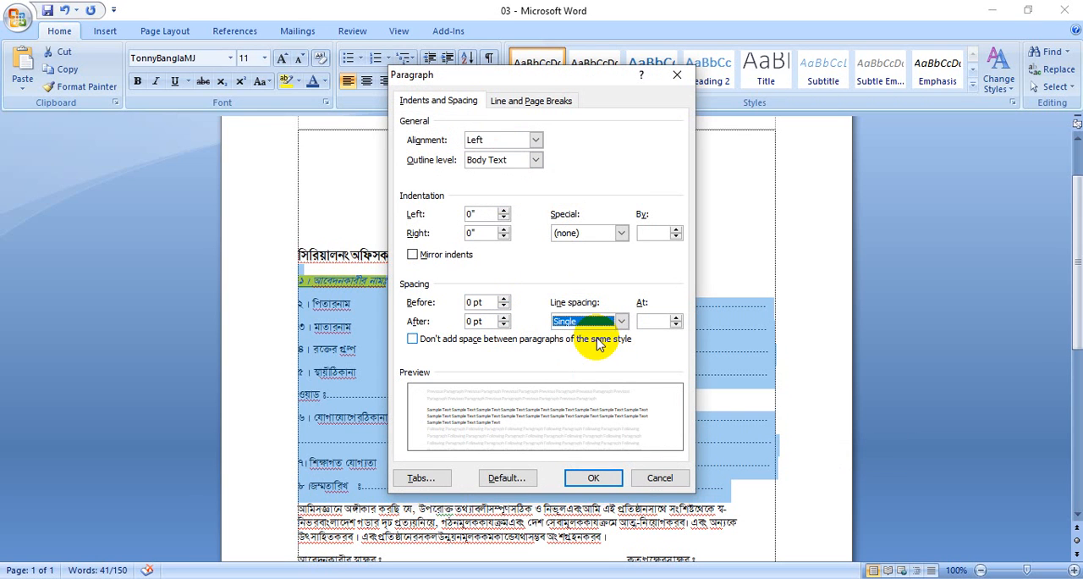
left_click(592, 476)
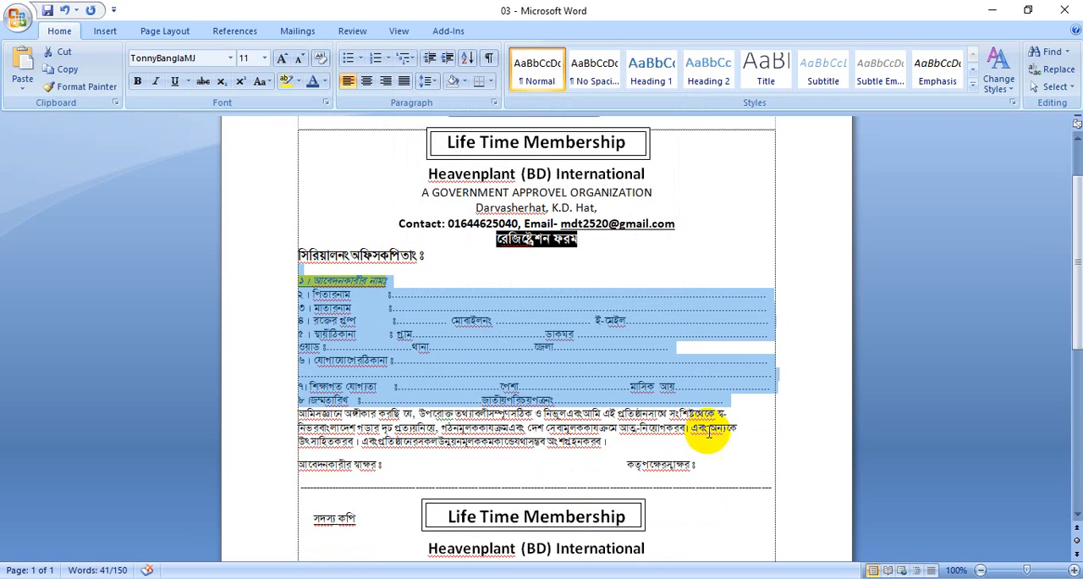
left_click(709, 396)
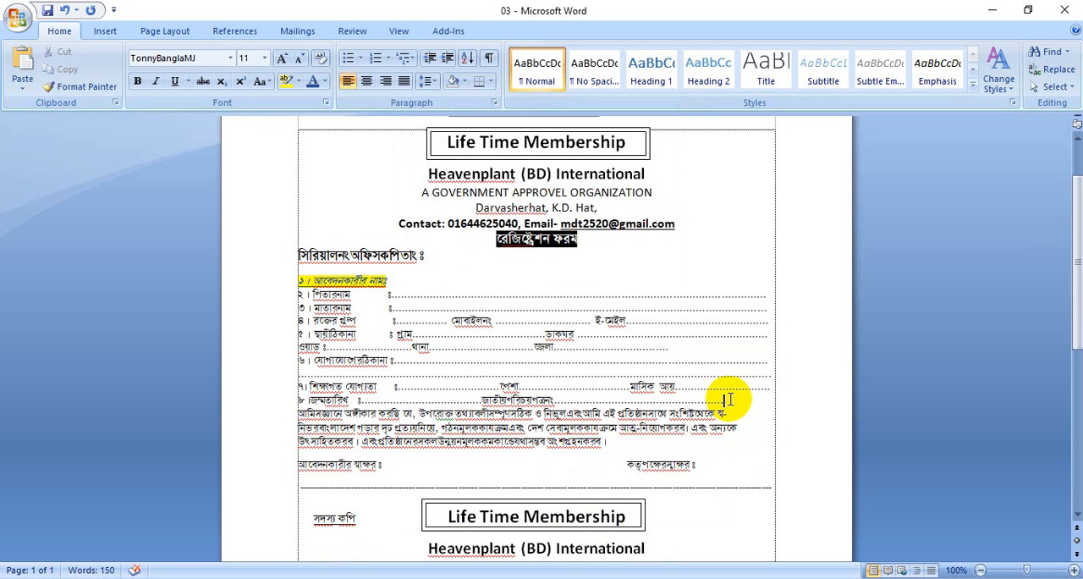
Undo and redo the spacing change on items 1 to 8 to compare both versions, and leave it undone
key("ctrl+z")
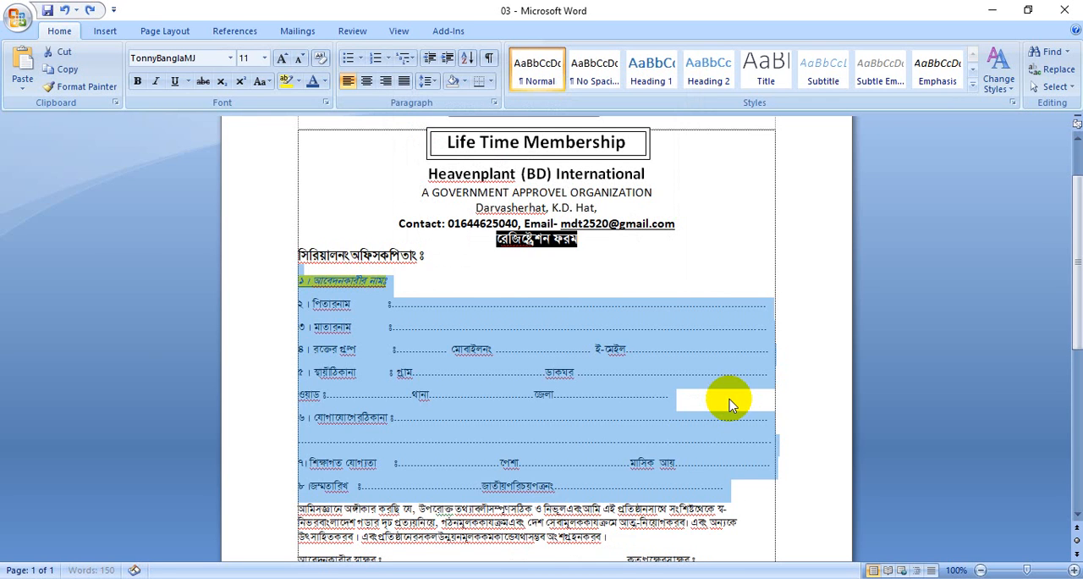
key("ctrl+z")
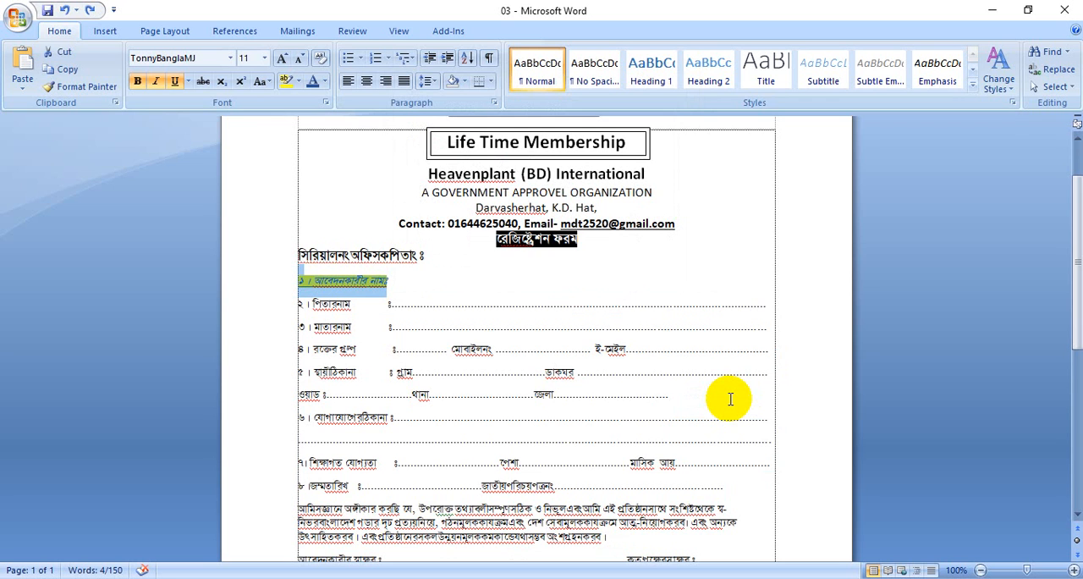
key("ctrl+y")
key("ctrl+y")
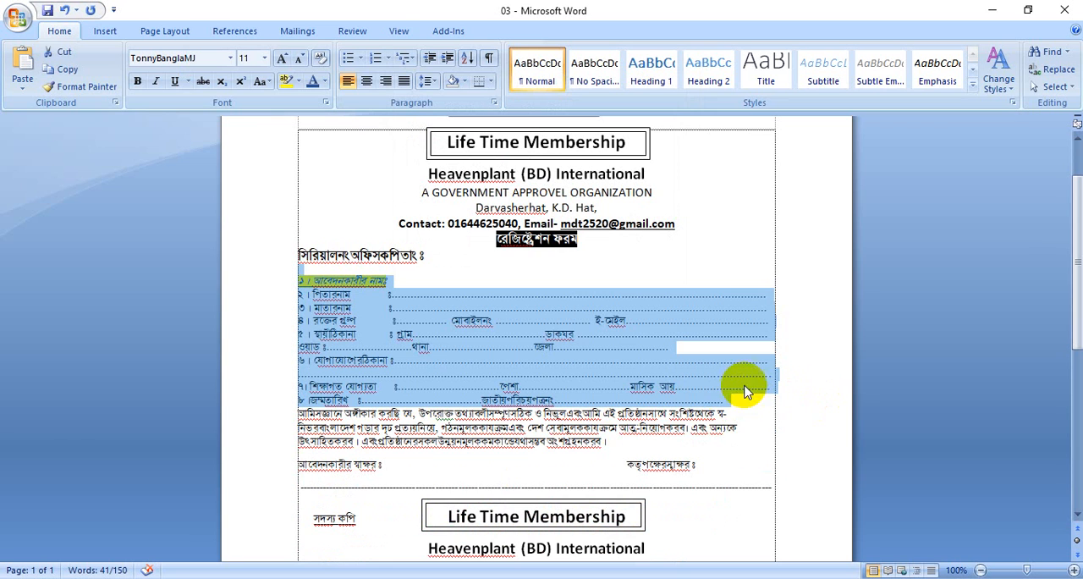
left_click(736, 413)
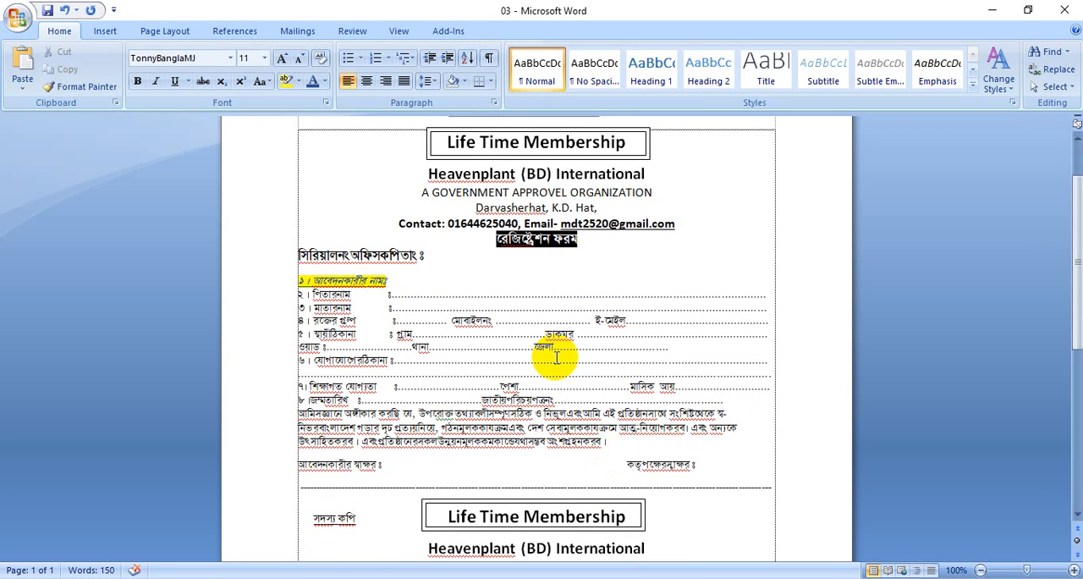
key("ctrl+z")
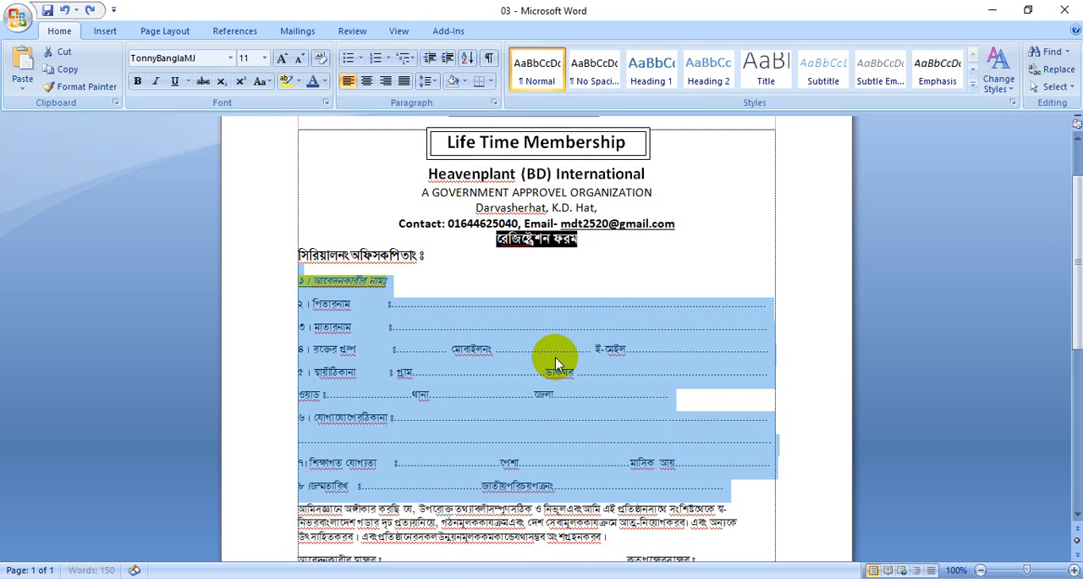
left_click(732, 493)
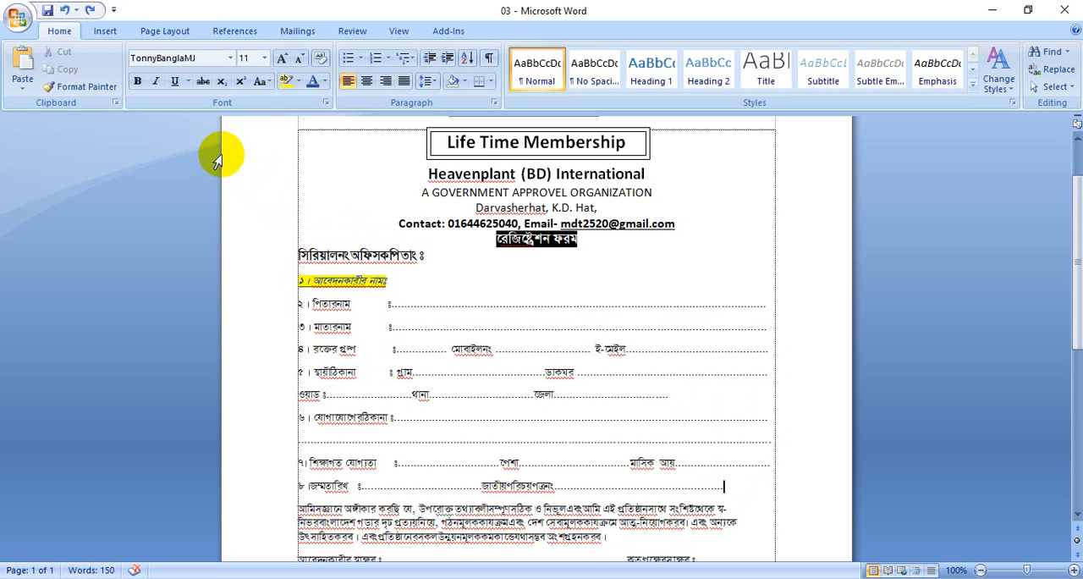
Apply the No Spacing, Heading 2 and Subtle Emphasis styles in turn at the end of the date of birth line in item 8
left_click(595, 73)
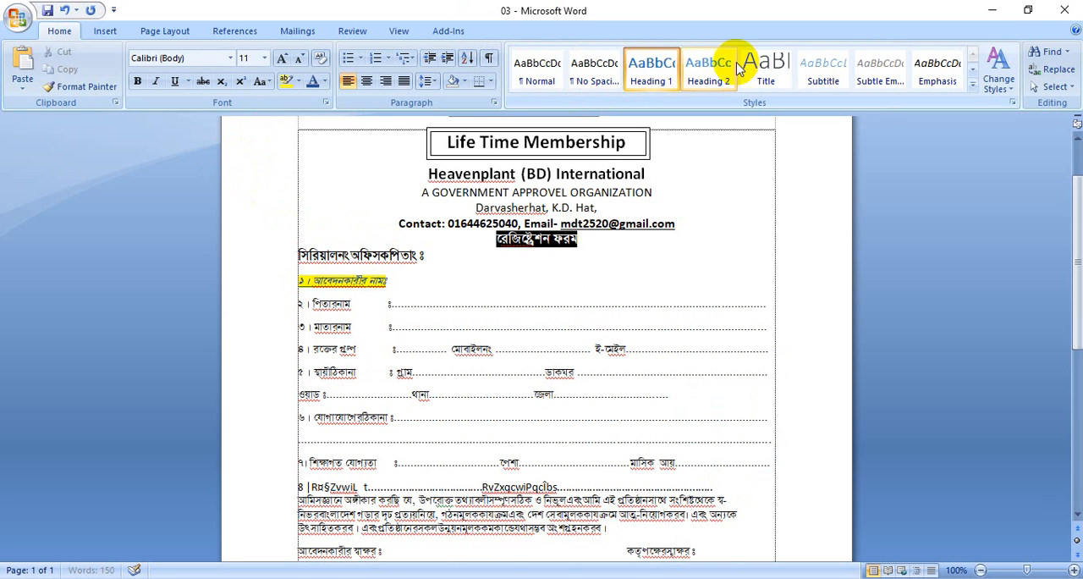
left_click(711, 67)
left_click(939, 68)
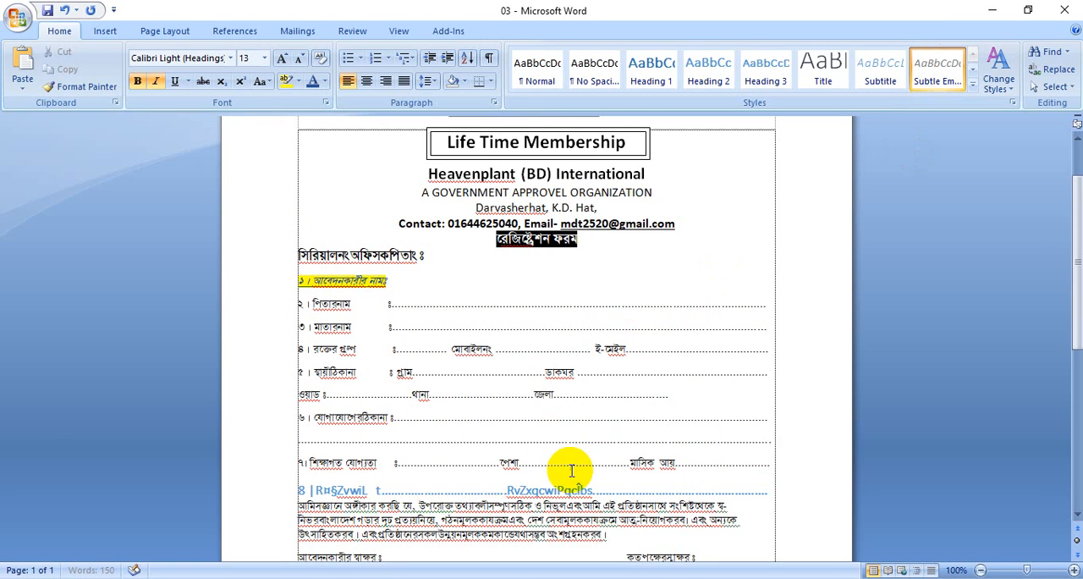
scroll(556, 406, "down", 5)
scroll(556, 407, "up", 4)
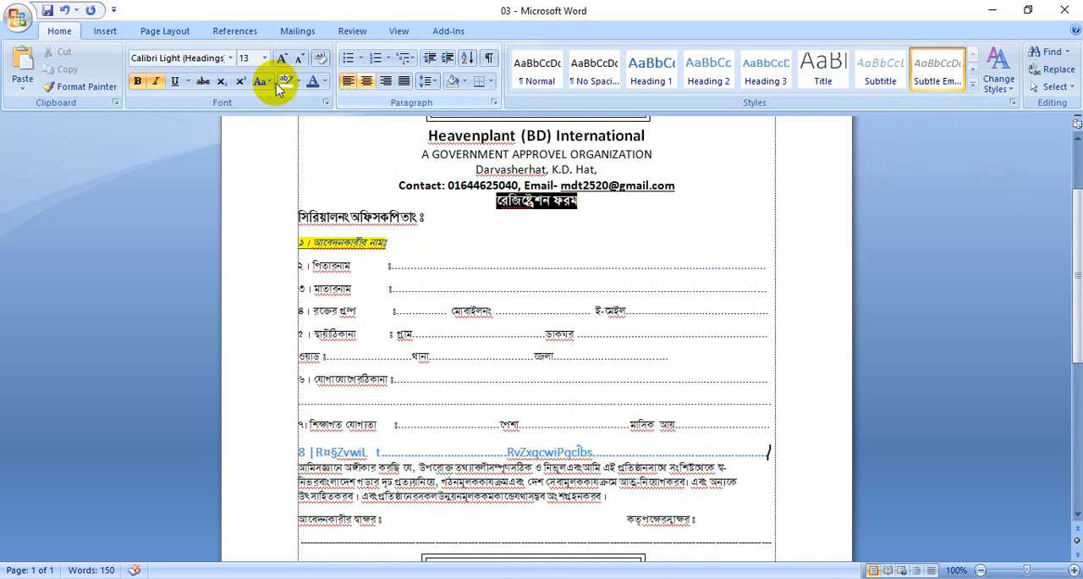
left_click(129, 42)
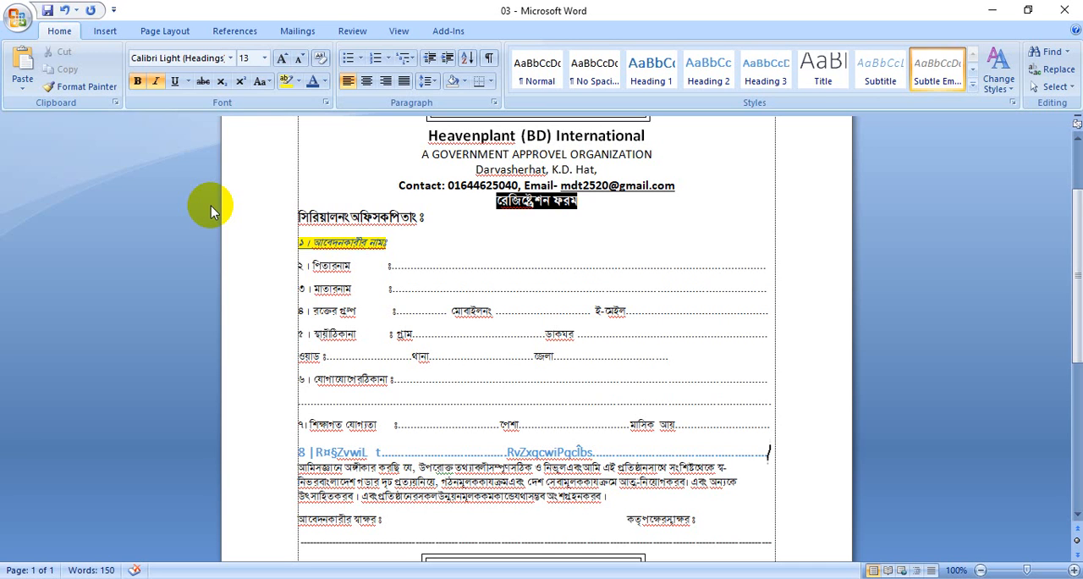
scroll(448, 250, "up", 3)
scroll(448, 250, "down", 10)
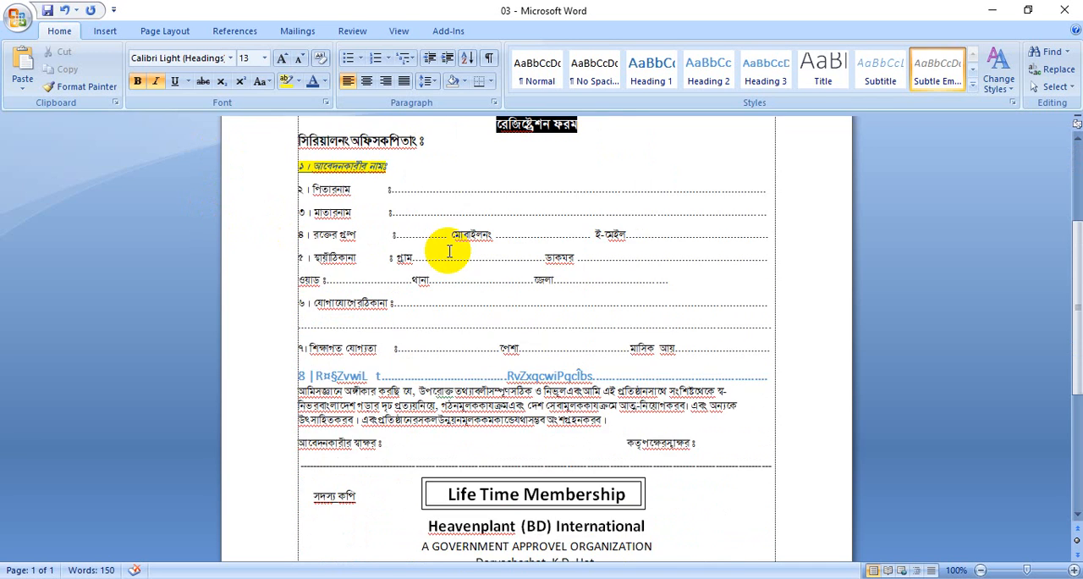
scroll(447, 248, "up", 10)
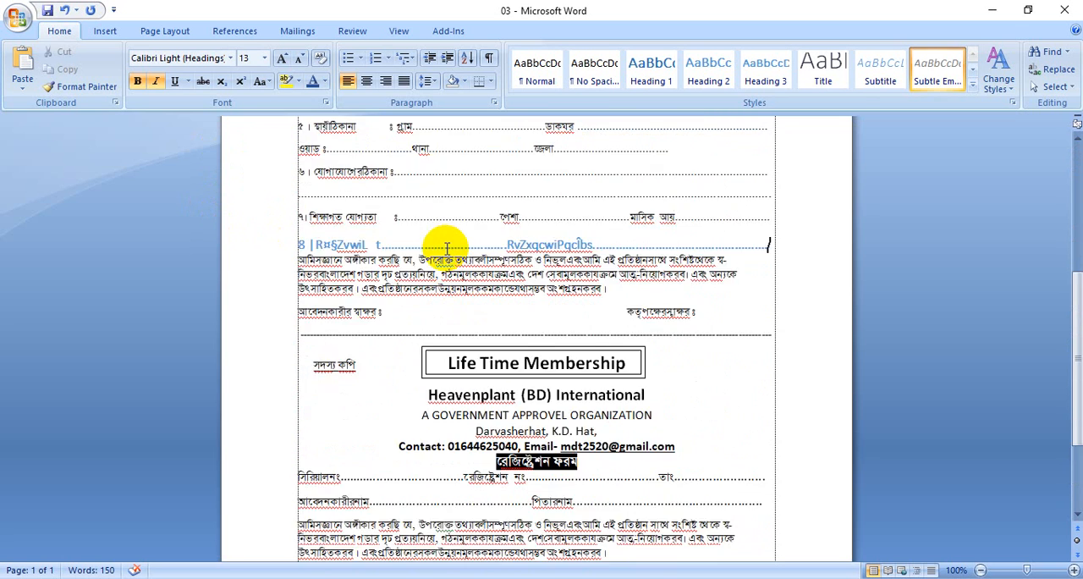